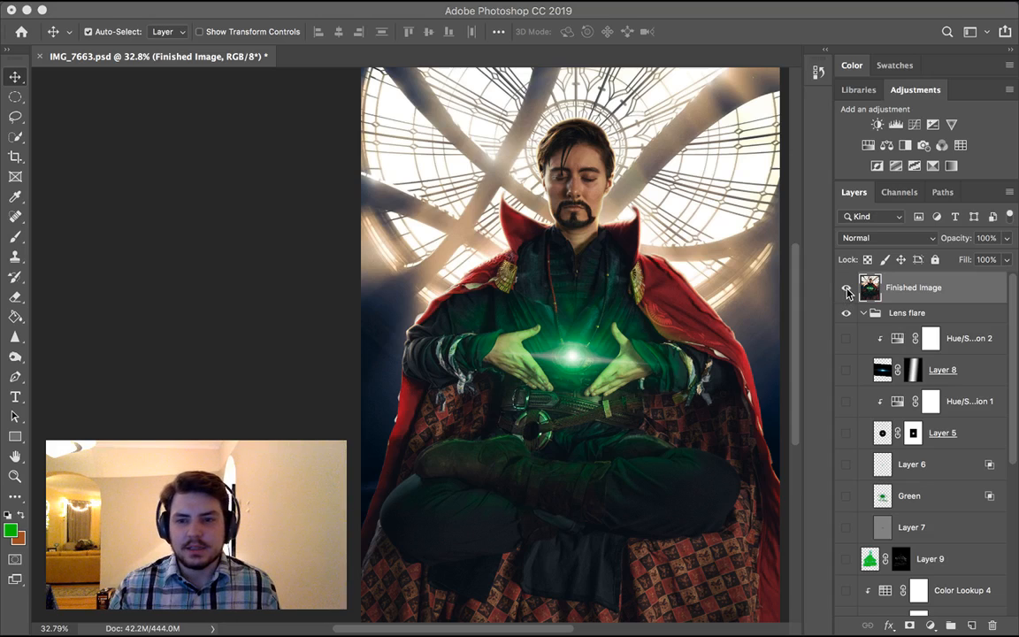
Hide the Finished Image layer to reveal the original photo and select the Background layer
left_click(847, 292)
scroll(865, 322, "down", 5)
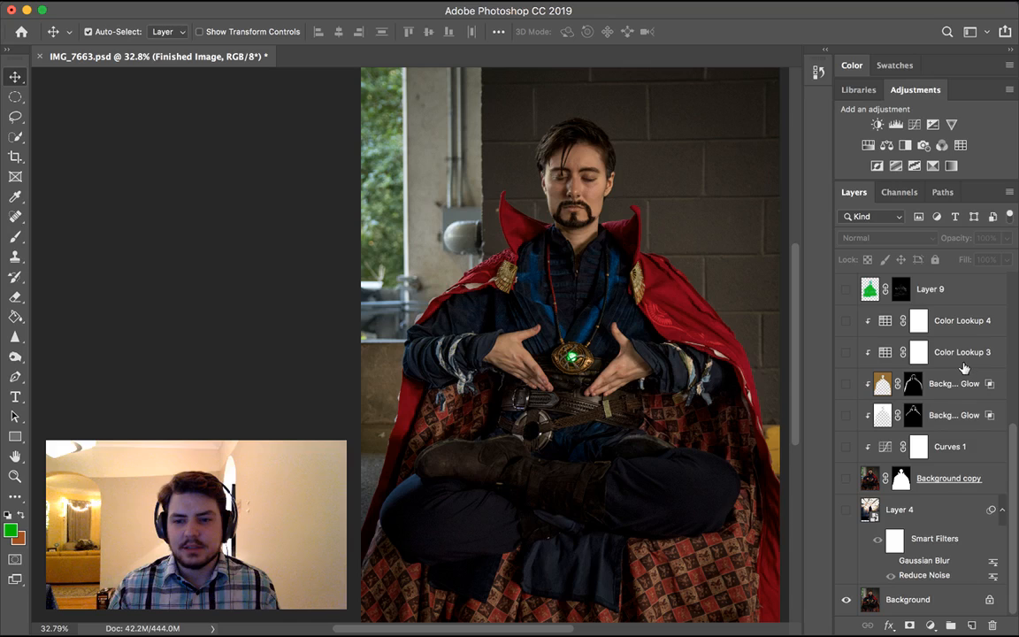
left_click(953, 599)
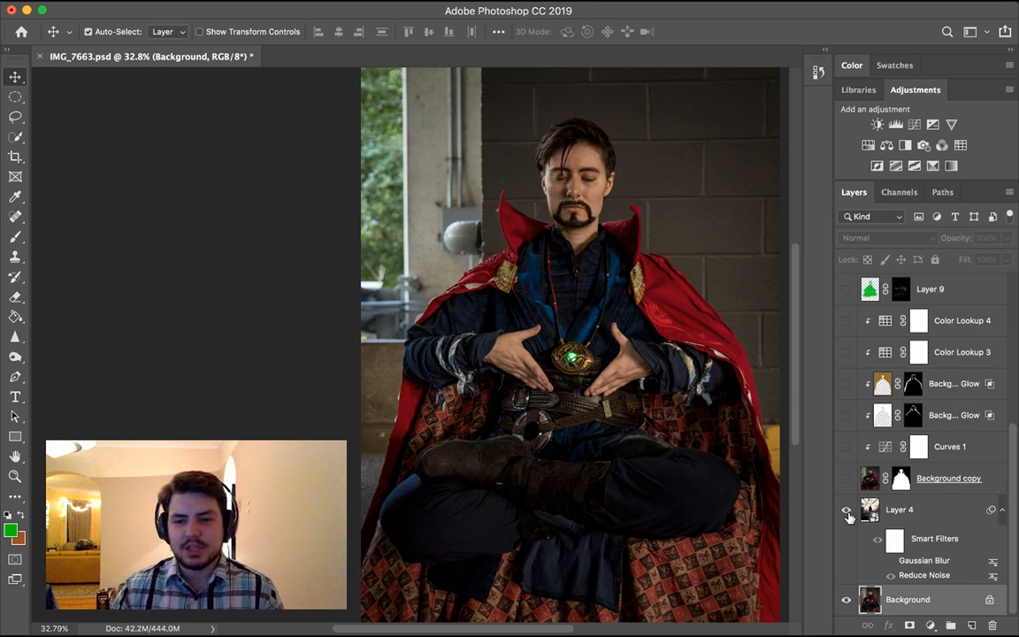
Show Layer 4 and the Background copy layer, and select Background copy's layer mask
left_click(846, 511)
left_click(957, 513)
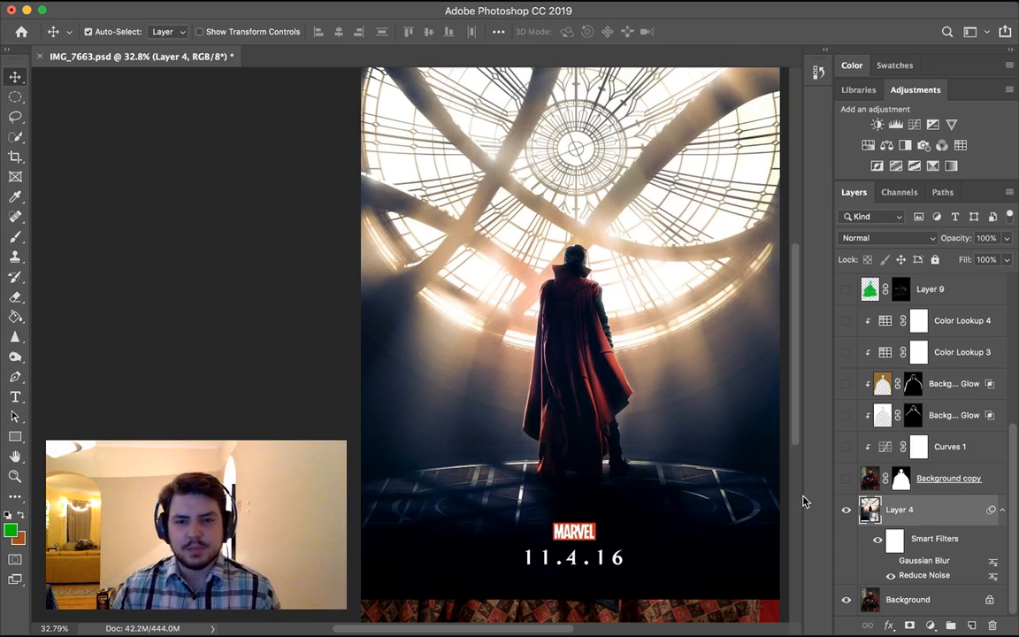
left_click(854, 480)
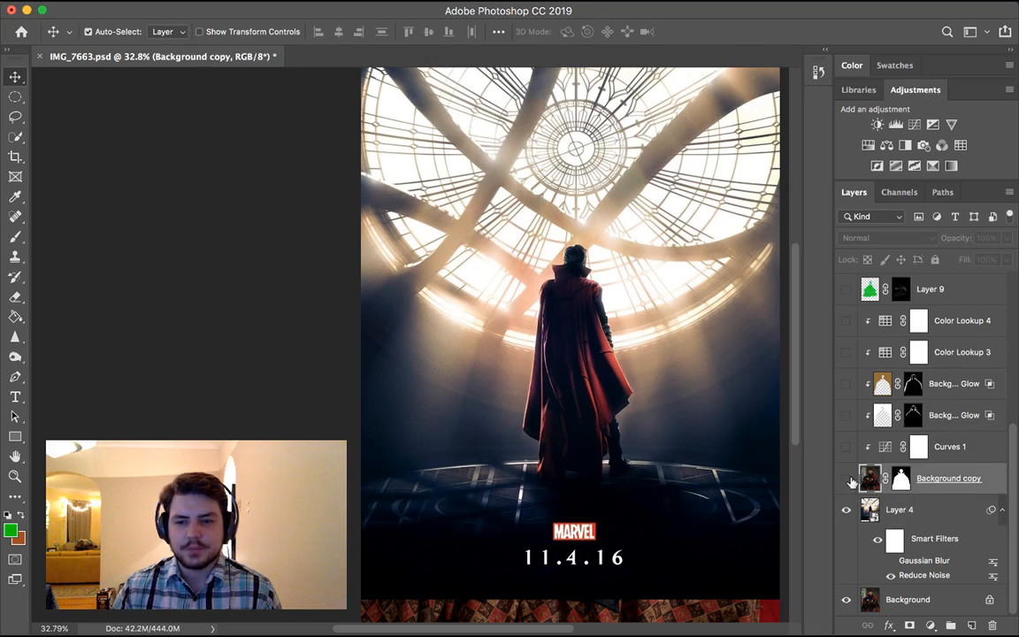
left_click(846, 479)
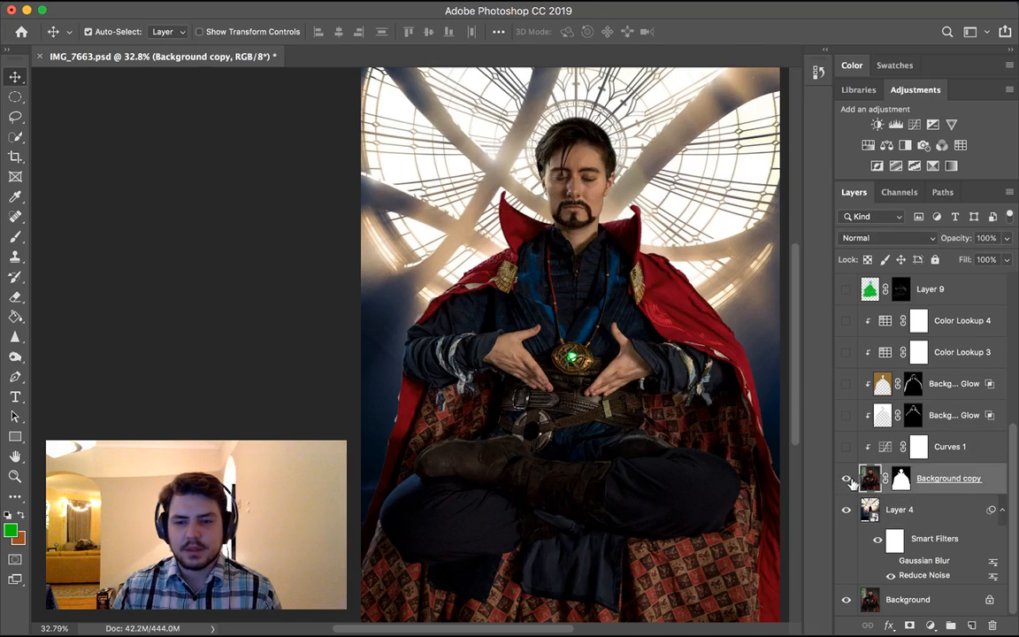
left_click(895, 483)
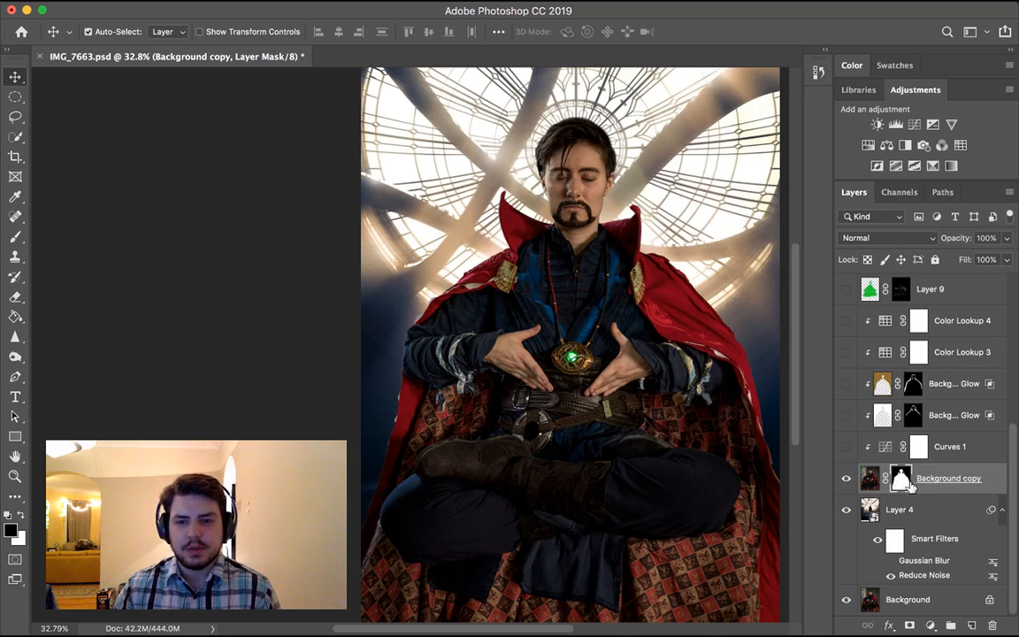
Show the Curves 1 adjustment layer and select the white Inner Glow layer above it
left_click(846, 448)
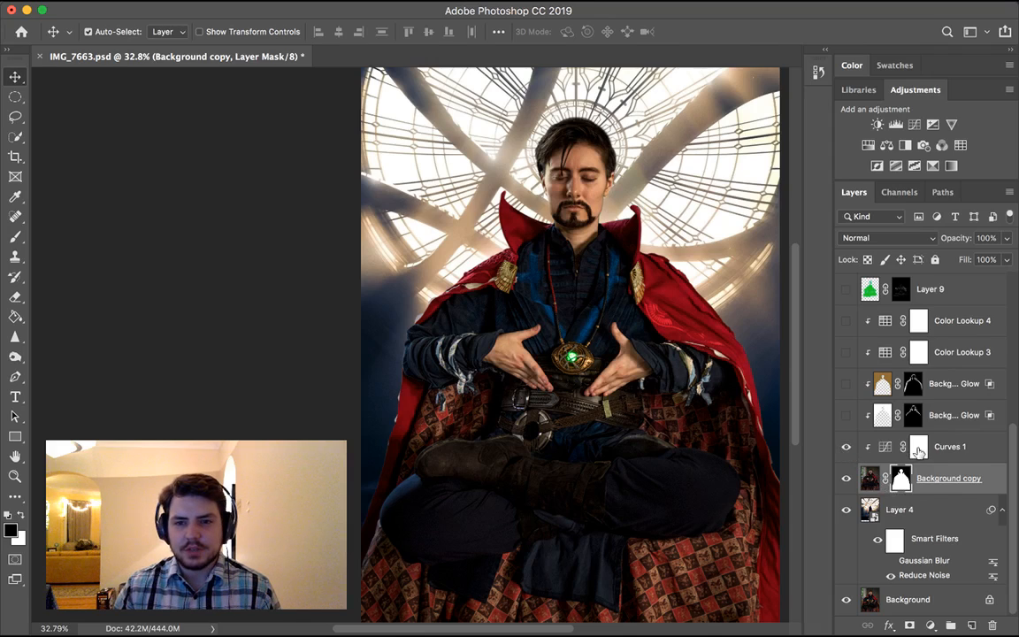
left_click(964, 448)
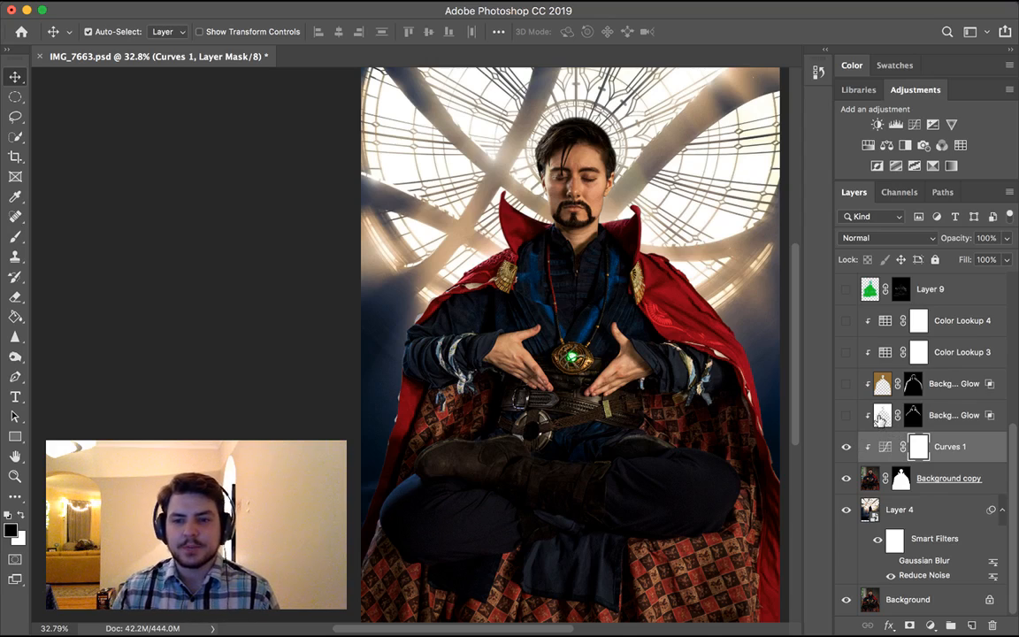
left_click(881, 416)
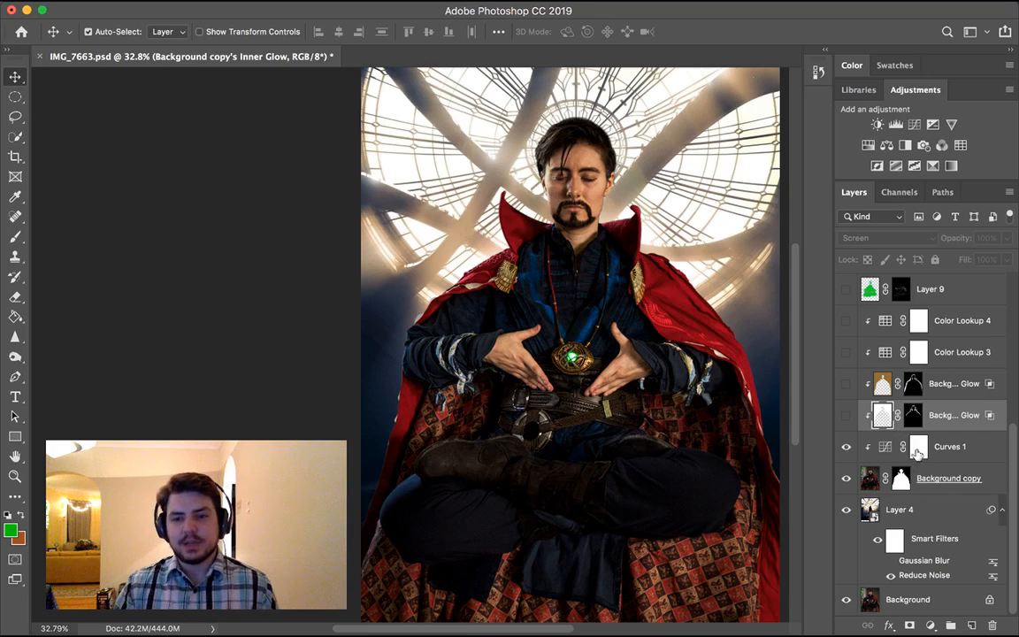
Try an Inner Glow layer style on the Background copy layer, then cancel the layer style changes
left_click(939, 488)
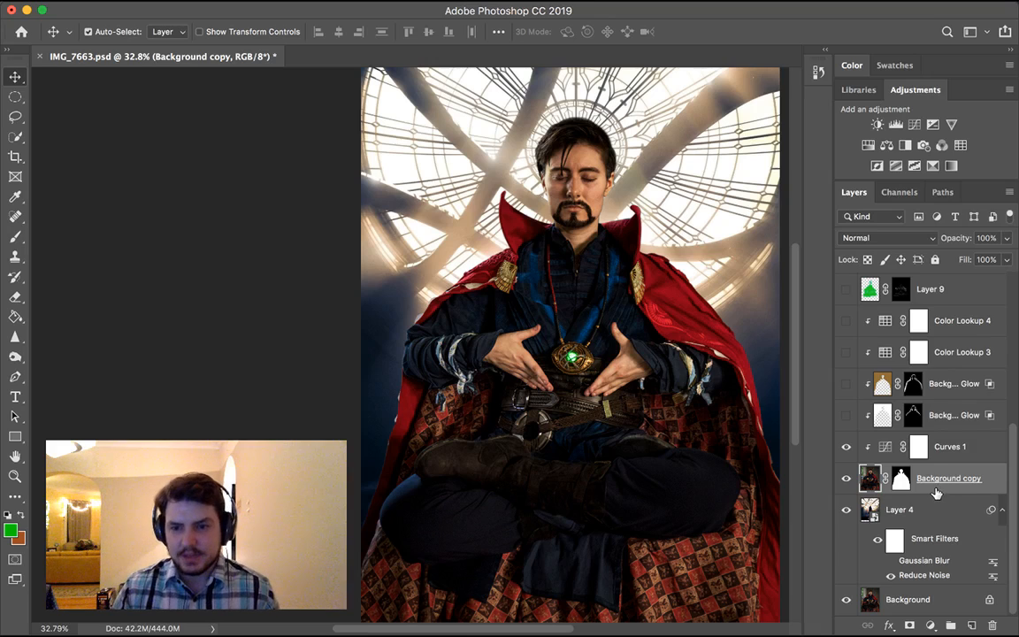
key("space")
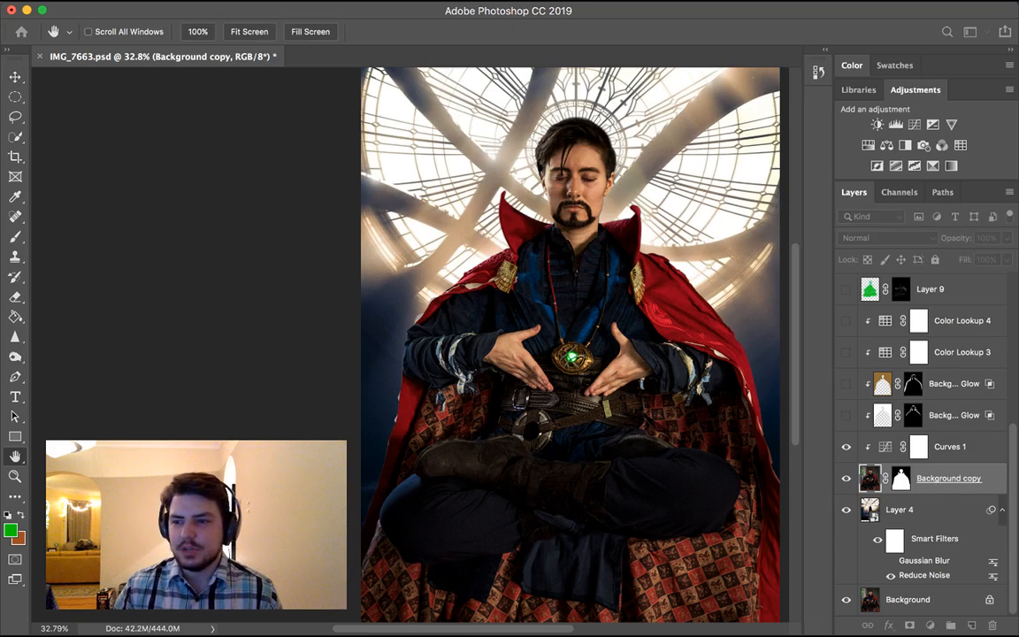
left_click_drag(1018, 299, 340, 188)
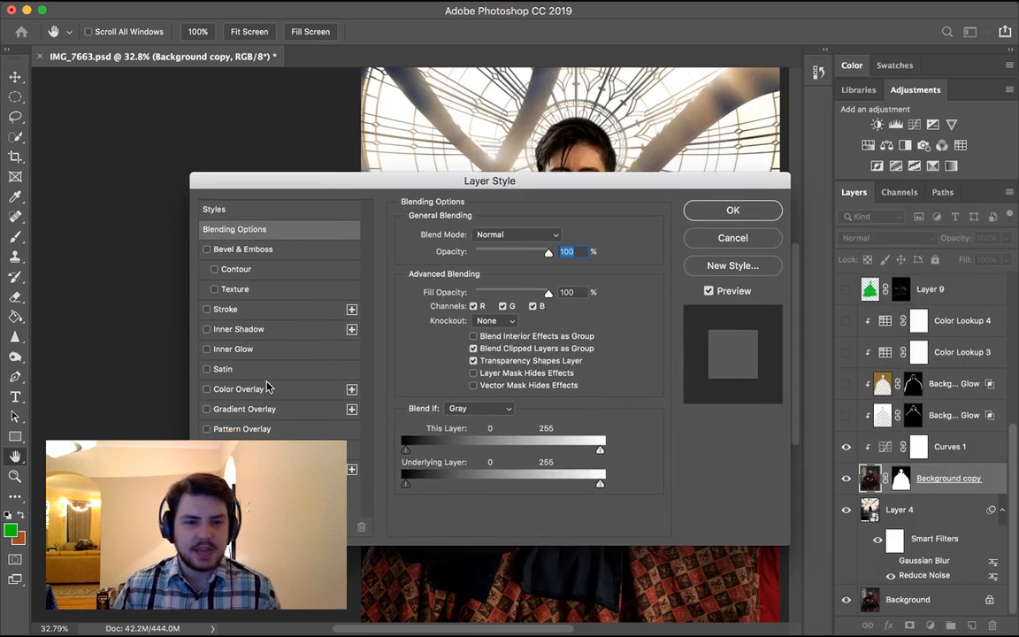
left_click(265, 349)
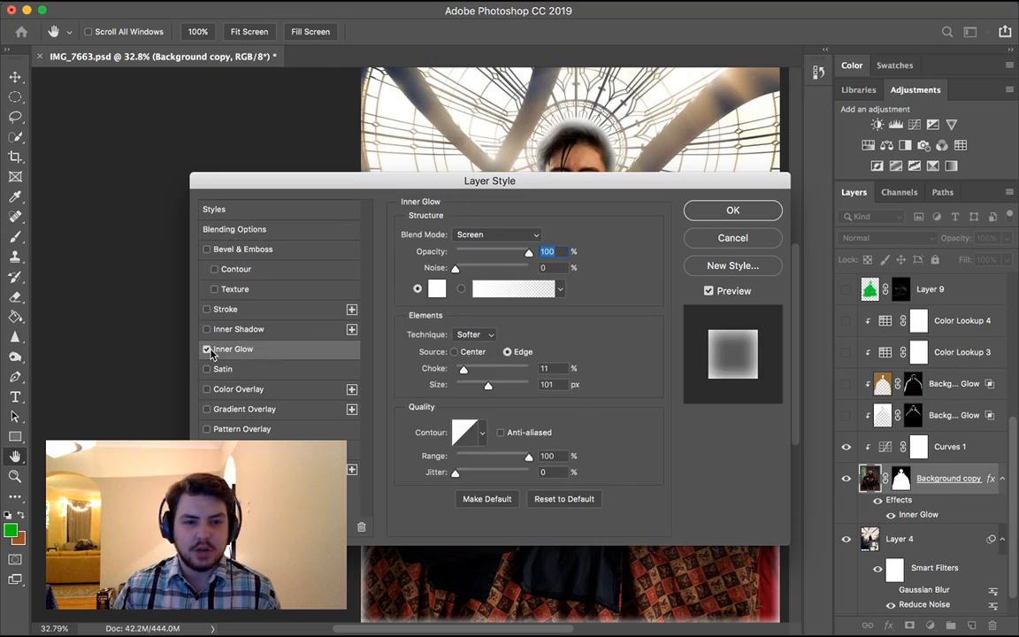
left_click(208, 350)
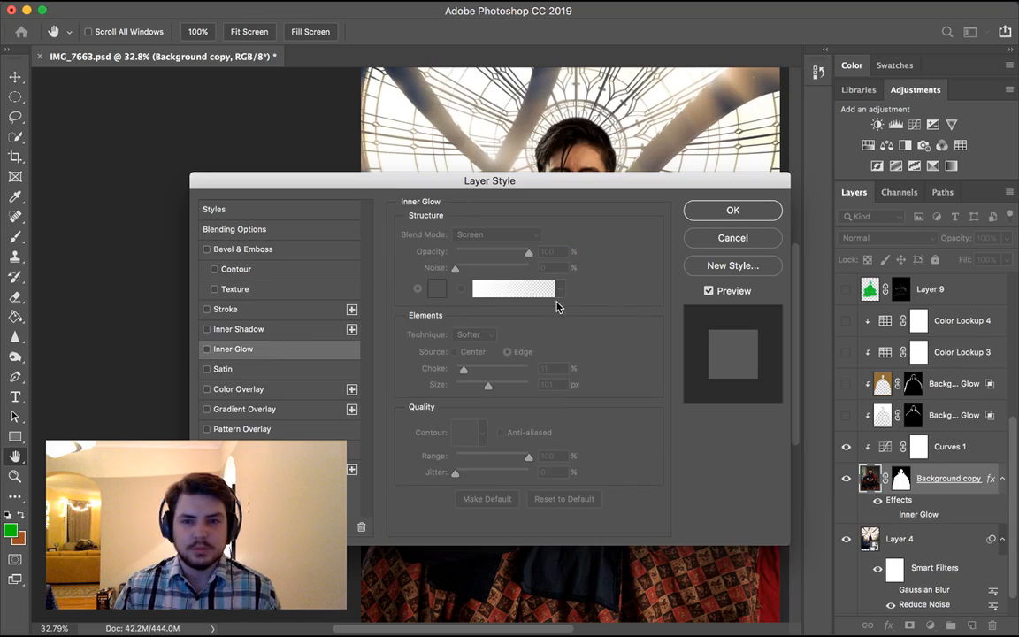
left_click(732, 237)
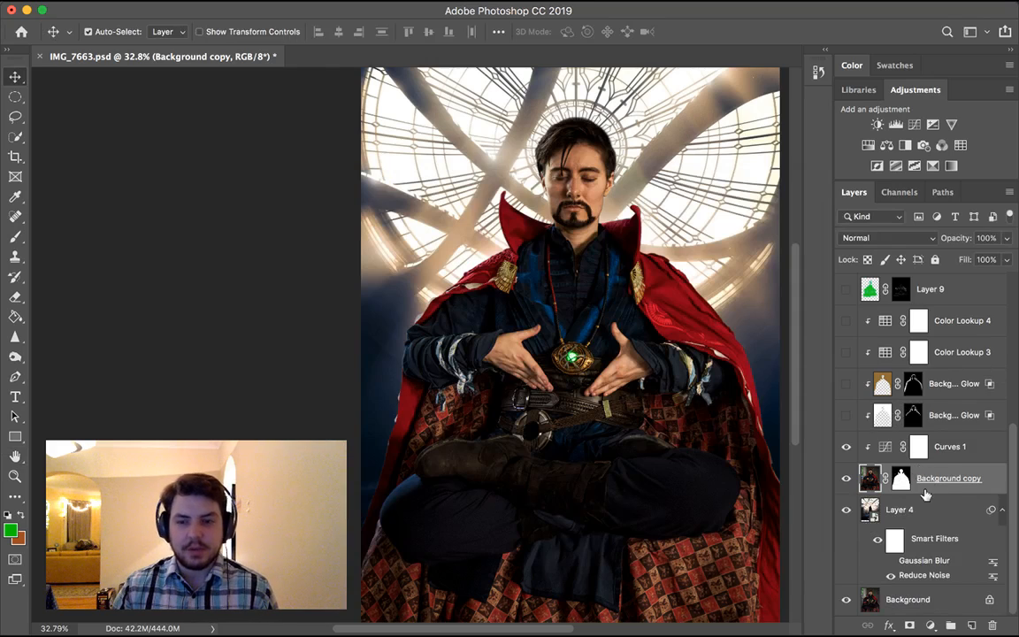
Show the white Inner Glow layer and the orange Inner Glow layer above it
left_click(852, 421)
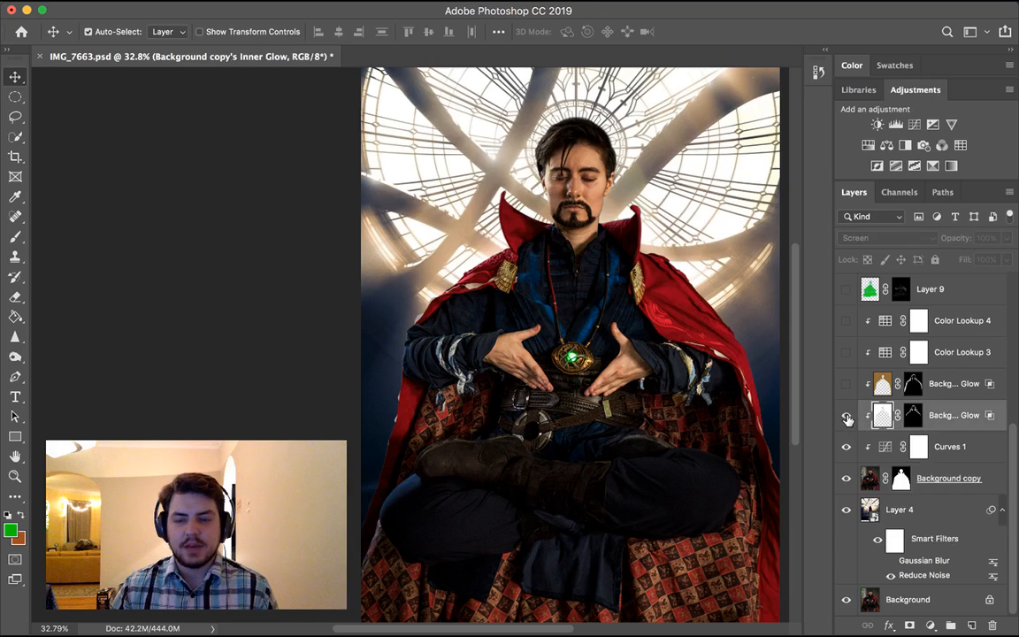
left_click(846, 416)
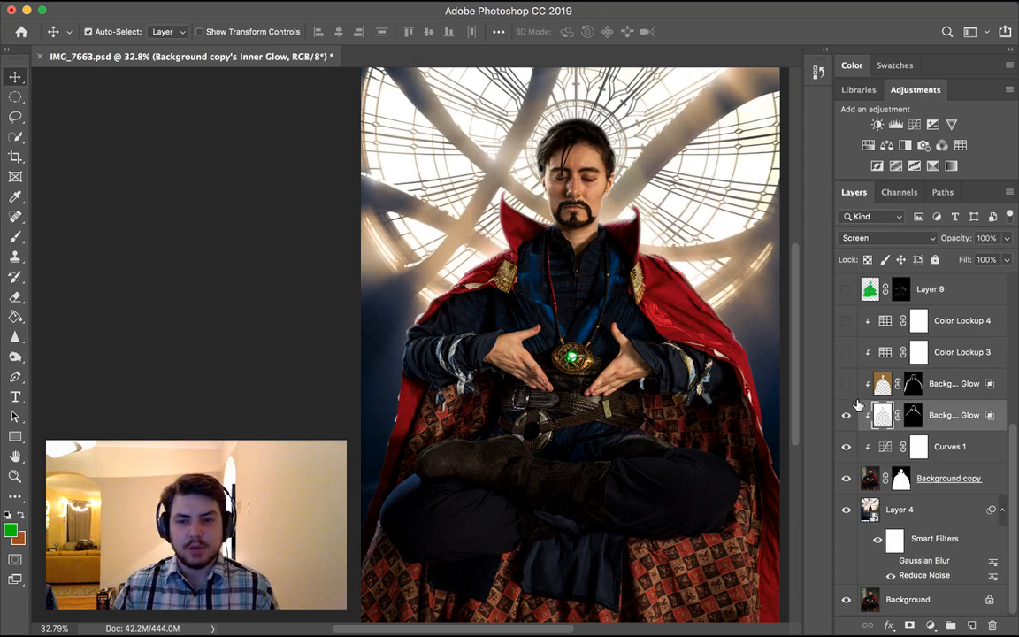
left_click(863, 387)
left_click(847, 383)
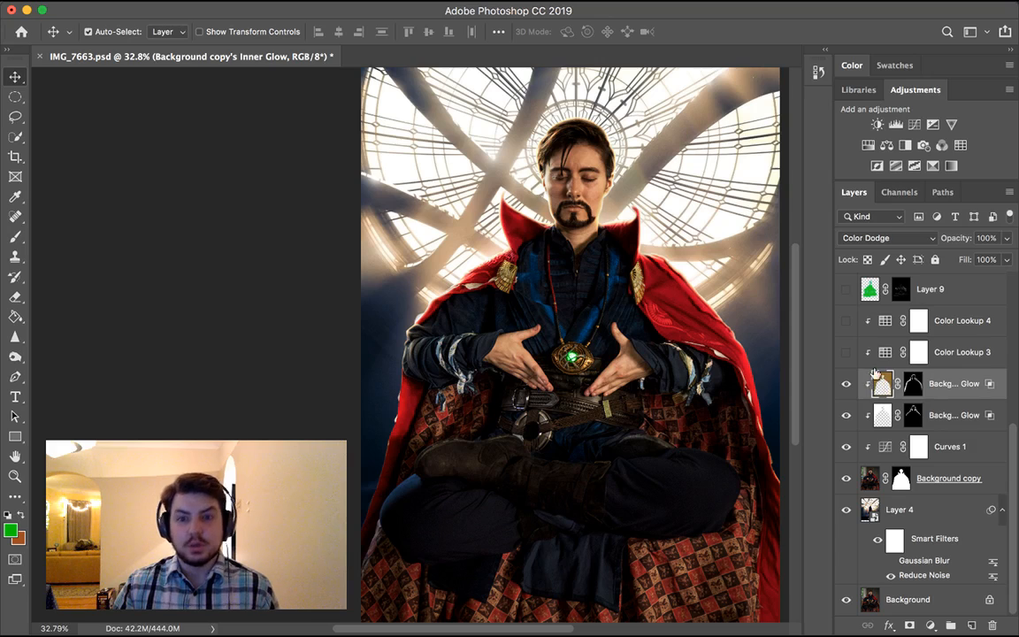
Compare the white Inner Glow with its layer mask disabled and enabled while the orange glow is hidden, and show the orange glow again
left_click(846, 385)
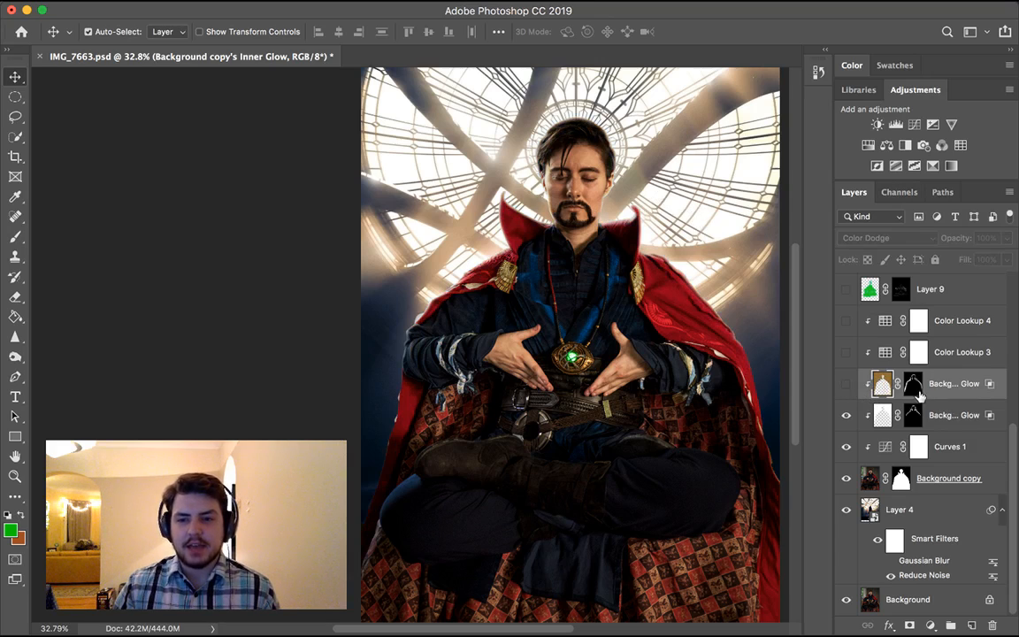
left_click(913, 414)
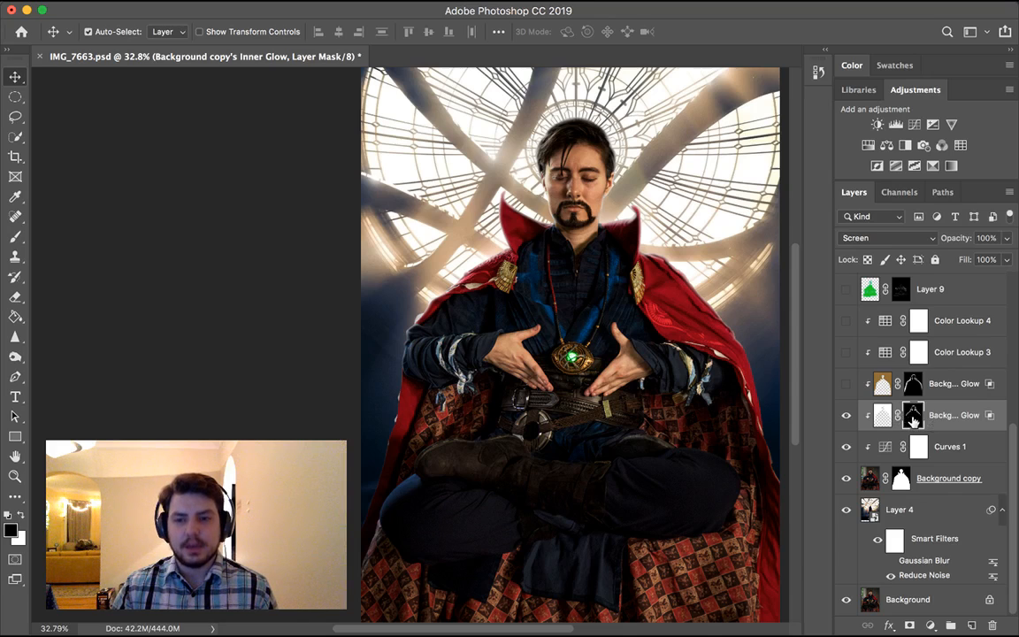
right_click(913, 420)
left_click(805, 423)
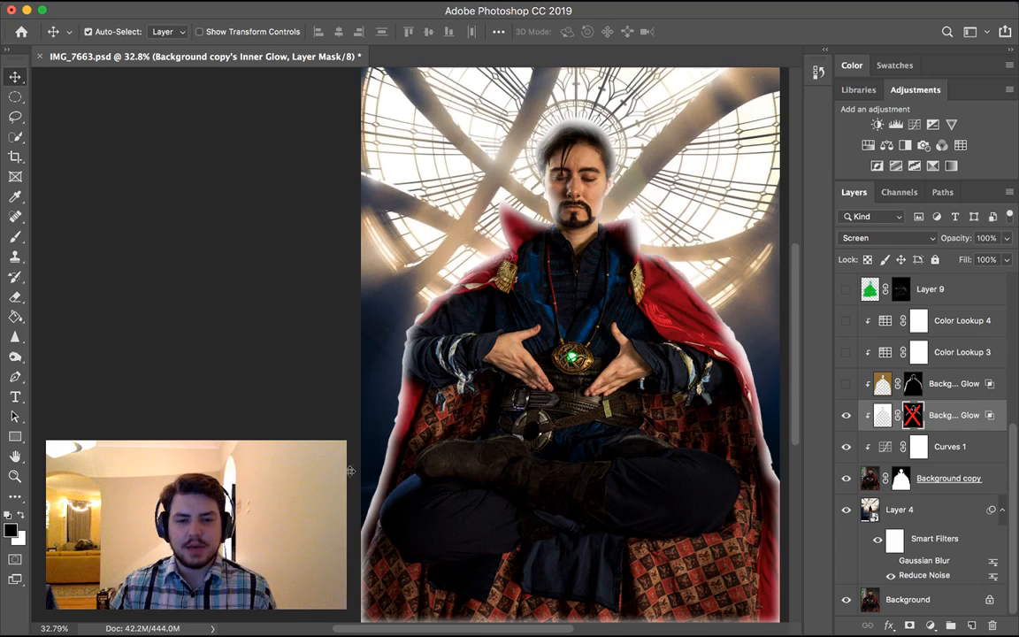
left_click(912, 417, "shift")
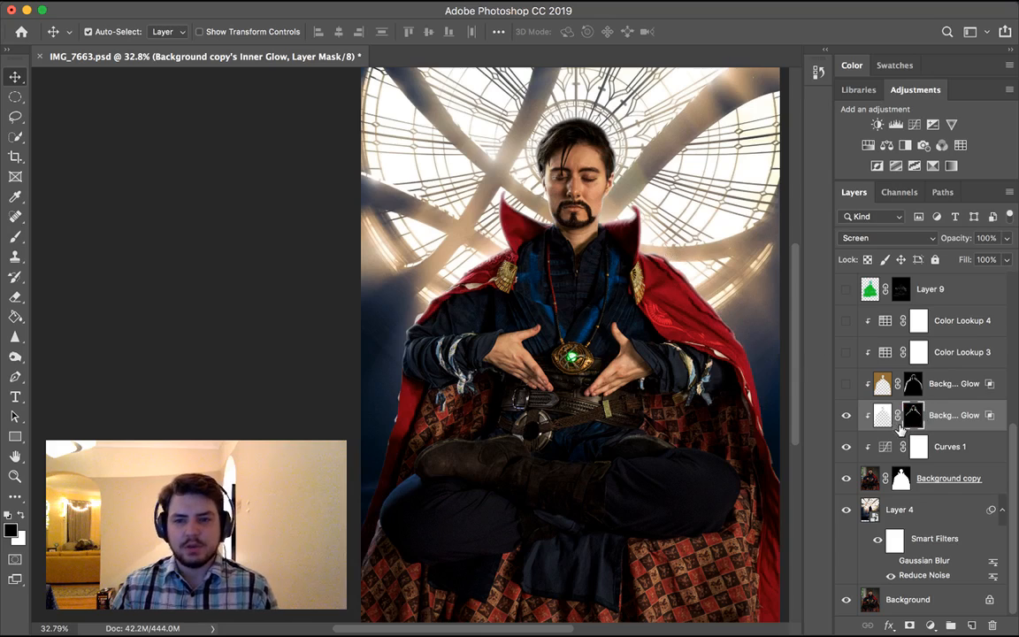
left_click(845, 383)
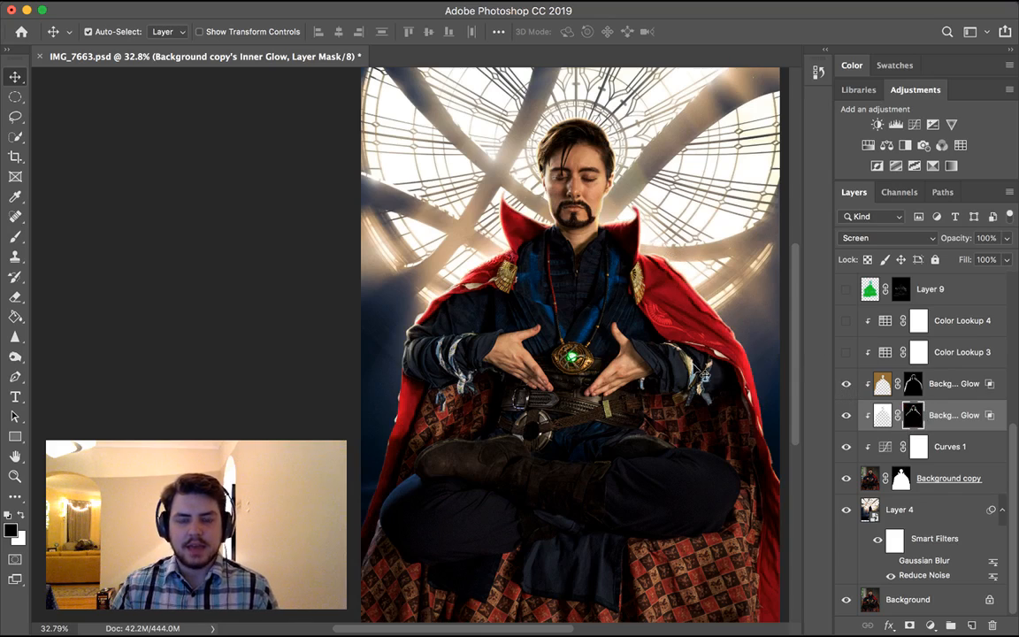
Show the Color Lookup 3 and Color Lookup 4 adjustment layers above the glow layers
left_click(896, 387)
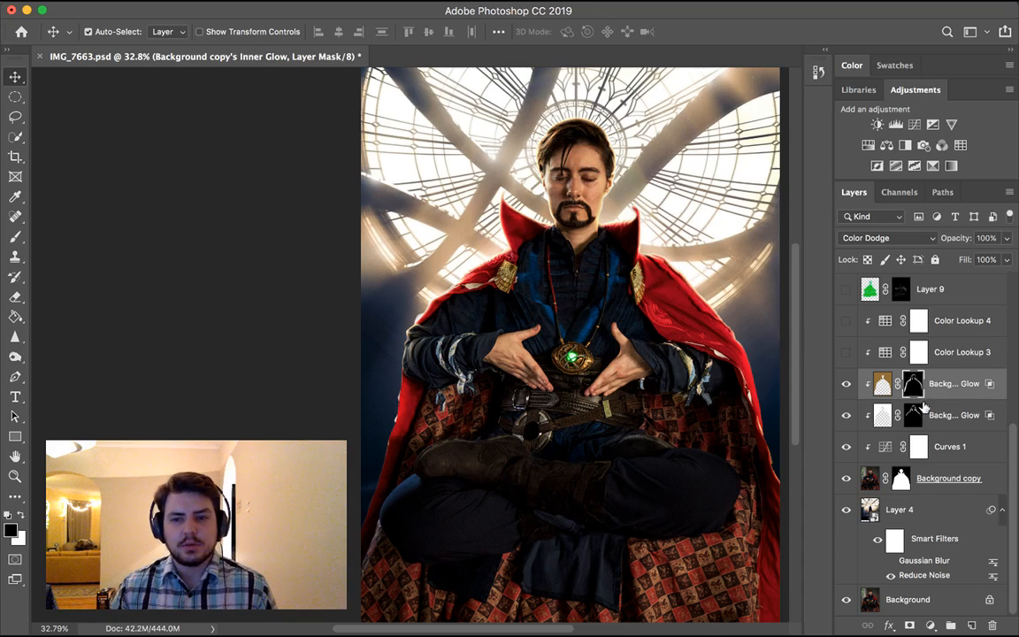
left_click(883, 354)
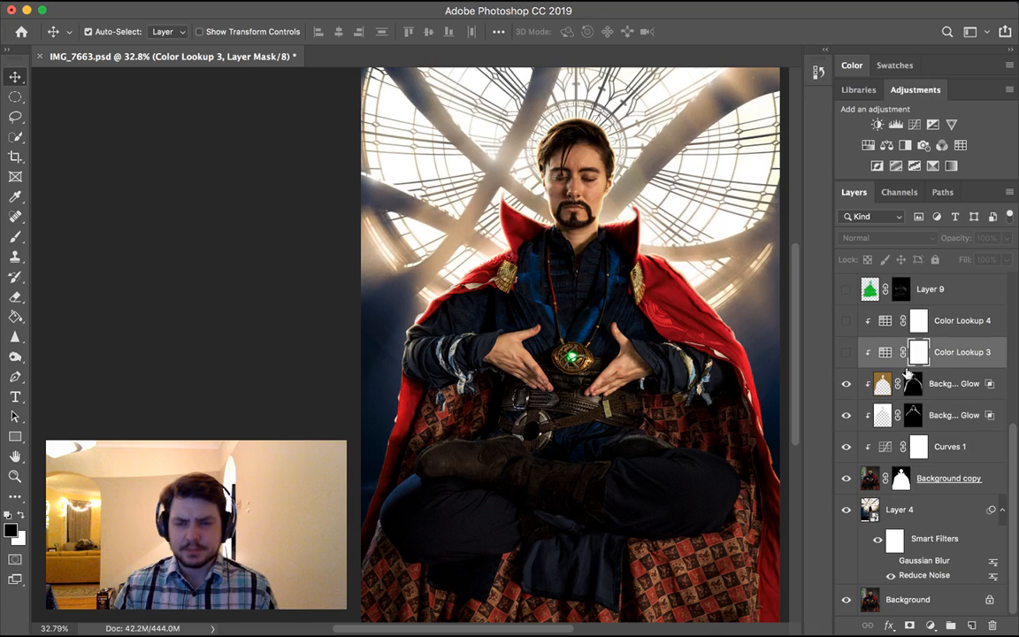
left_click(886, 326)
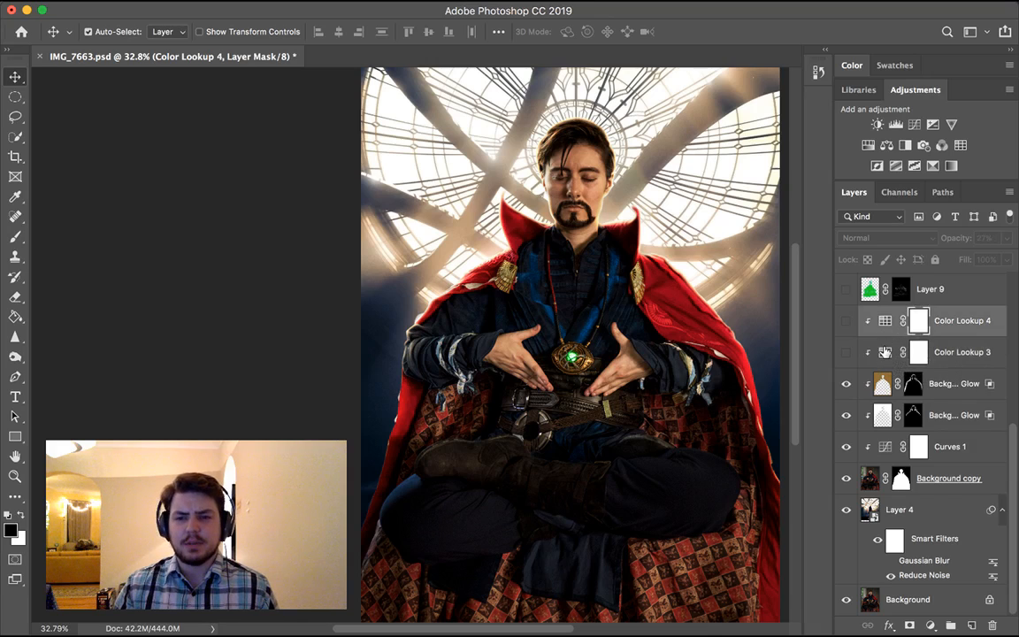
left_click(884, 352)
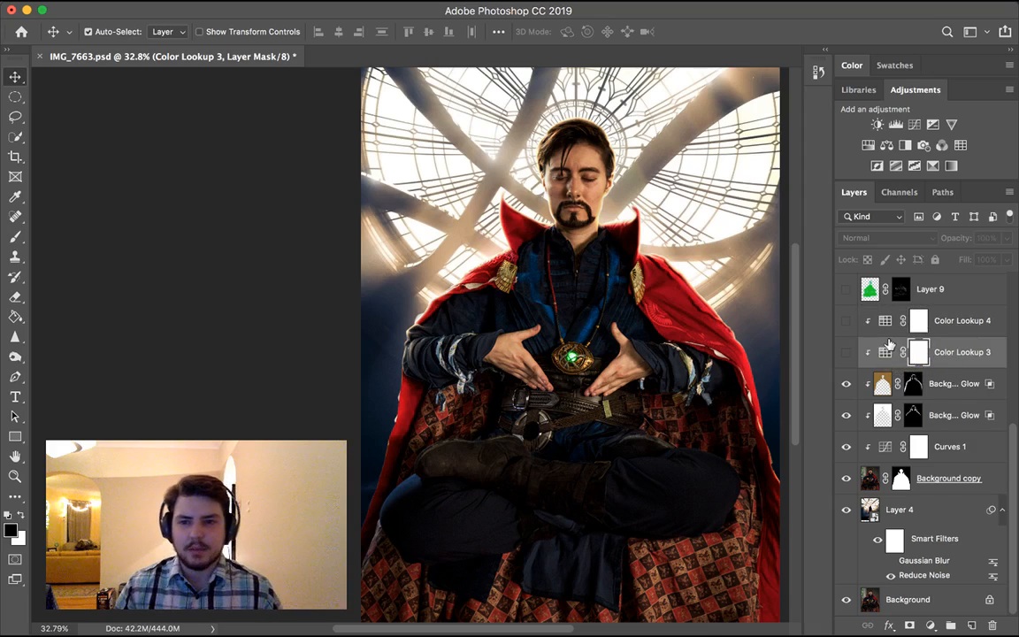
left_click(884, 330)
left_click(882, 353)
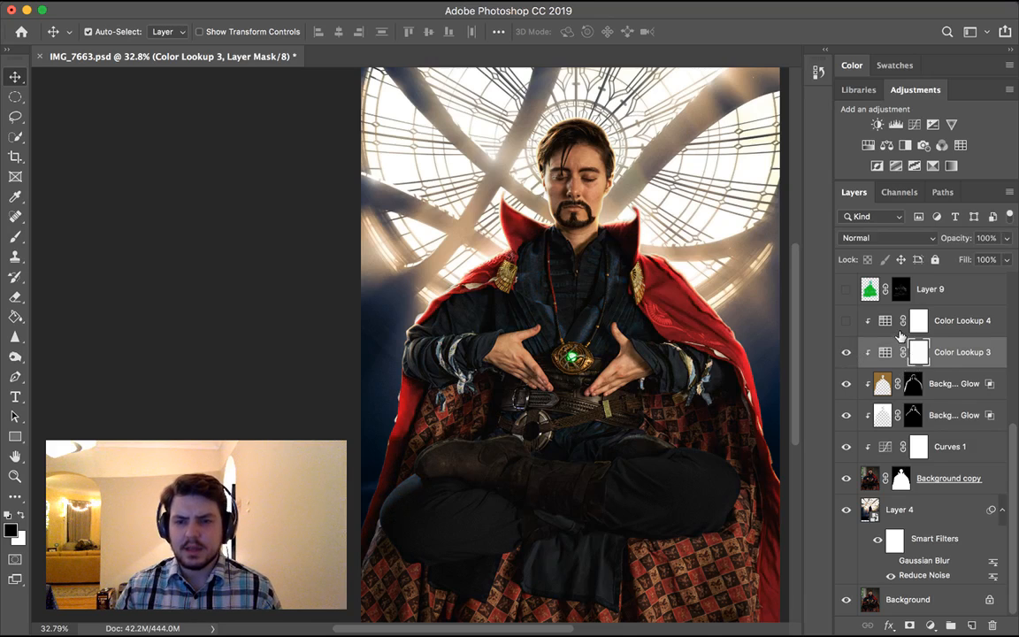
left_click(885, 325)
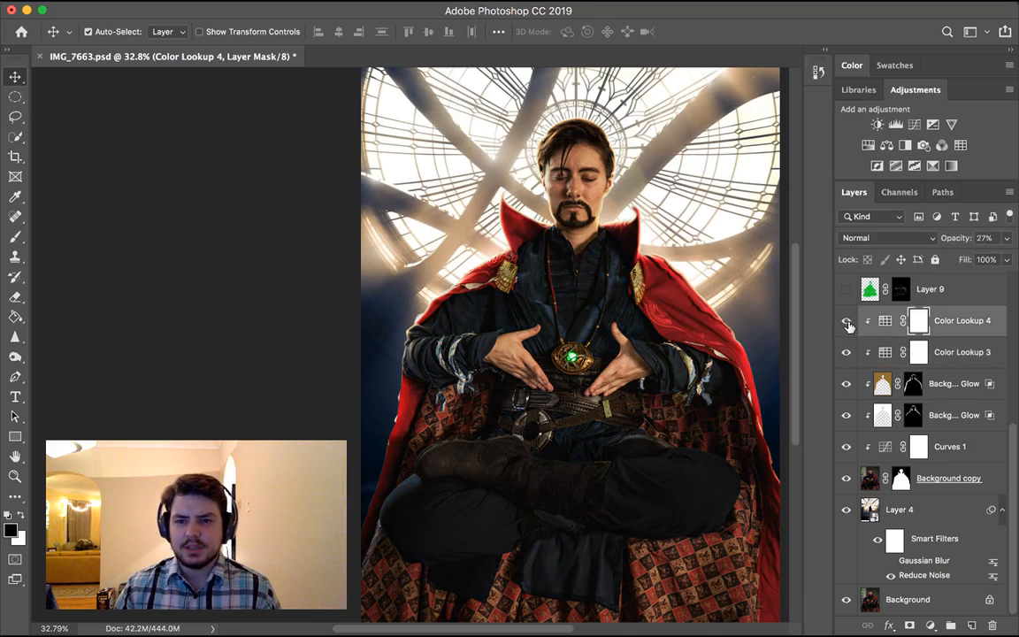
left_click(845, 321)
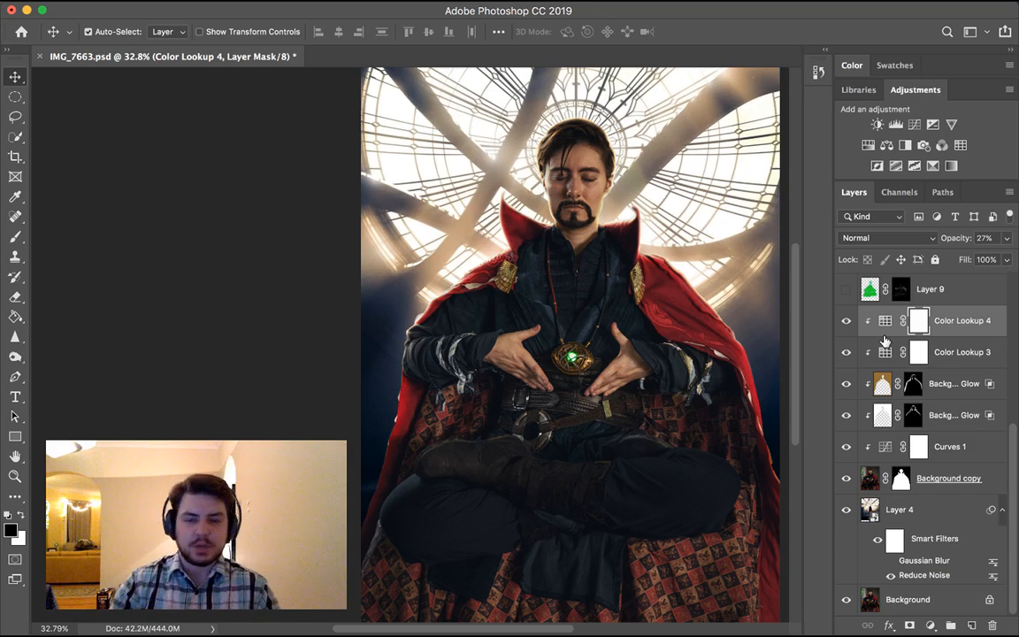
Select Layer 7 in the Lens flare group
scroll(889, 341, "up", 5)
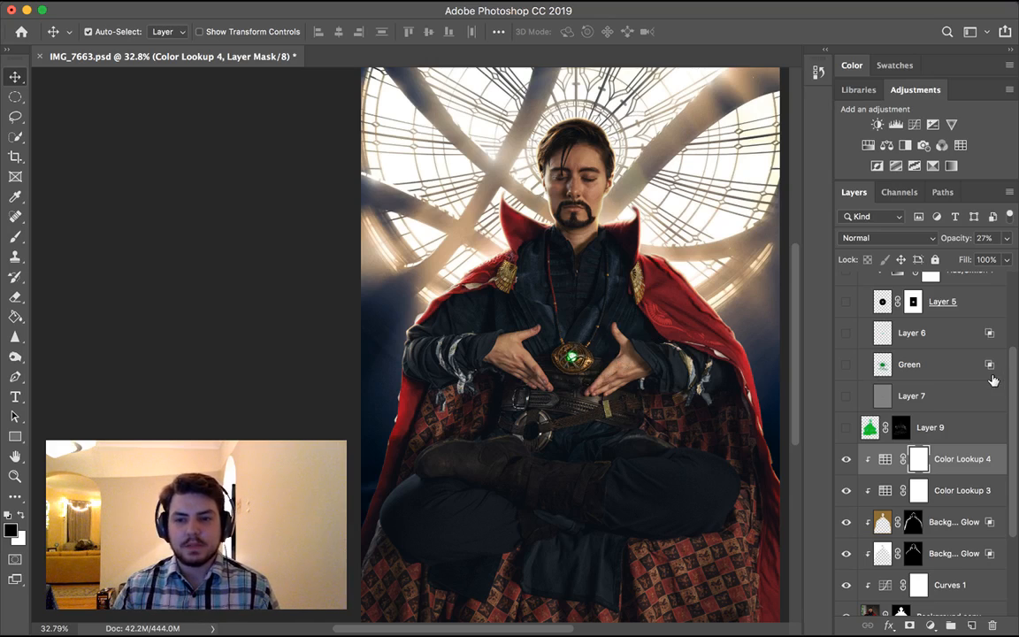
scroll(950, 383, "up", 3)
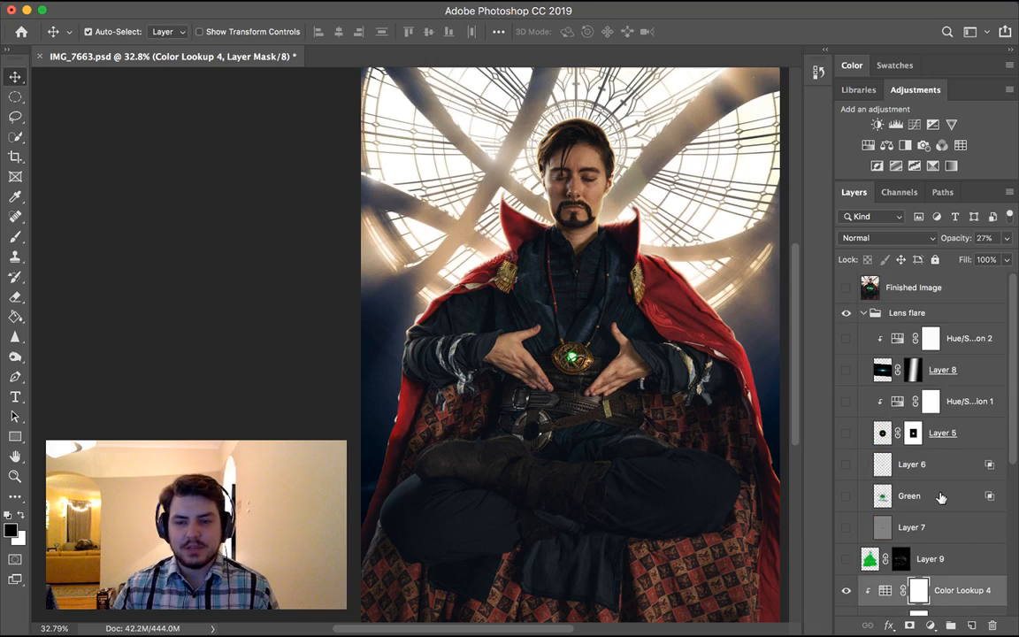
left_click(886, 527)
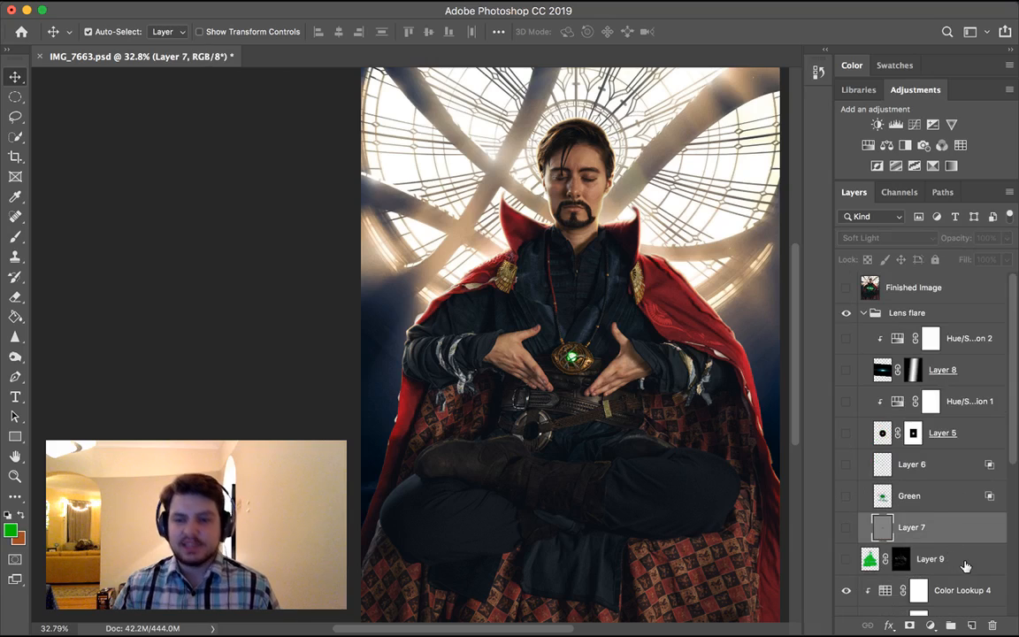
left_click(964, 566)
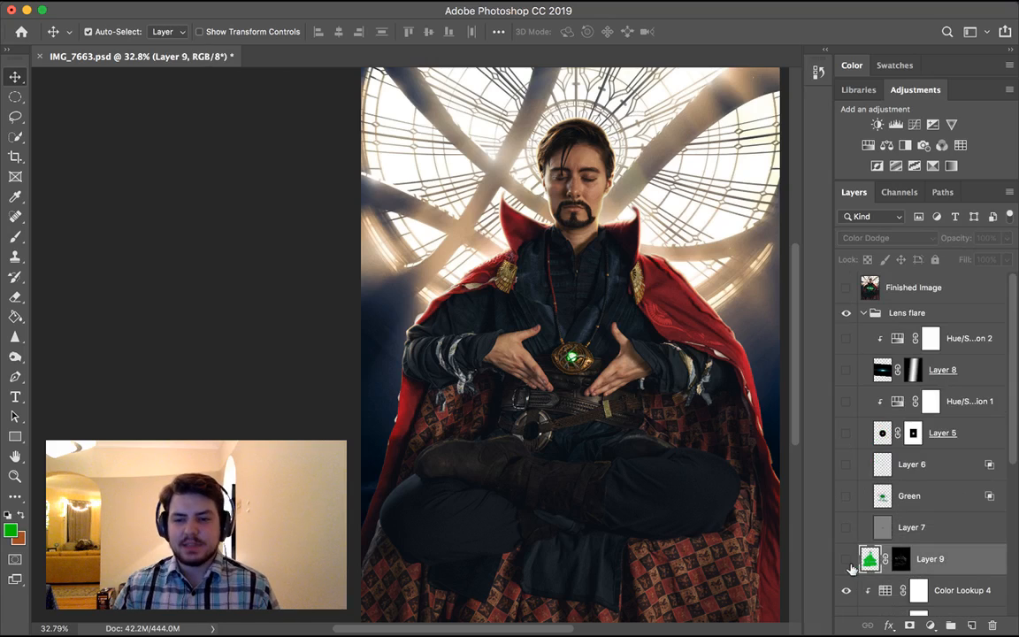
left_click(980, 532)
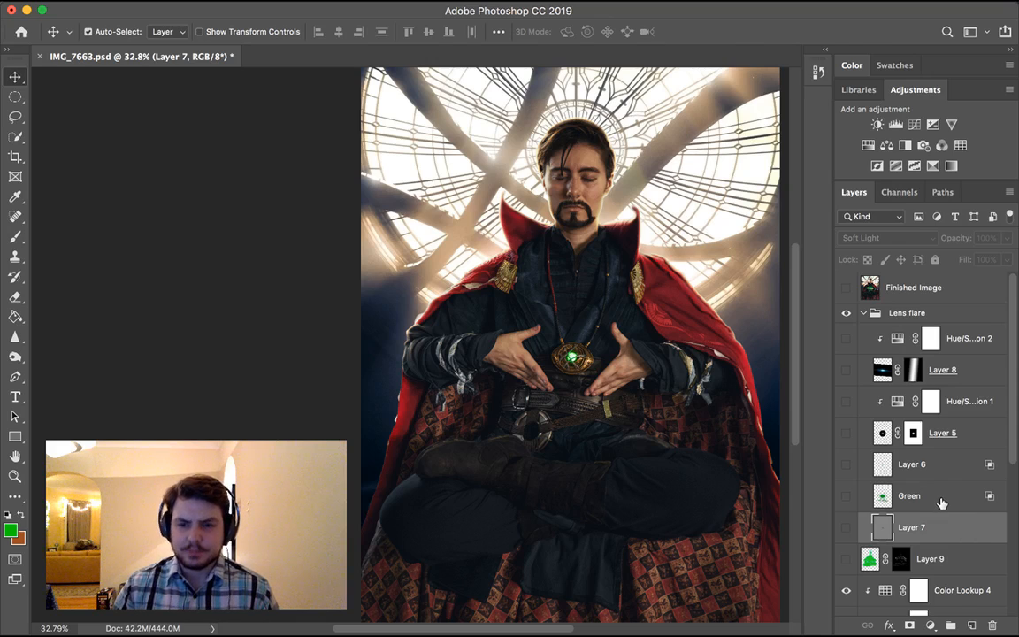
Show the Green layer, Layer 6 and Layer 7 in the Lens flare group
left_click(941, 499)
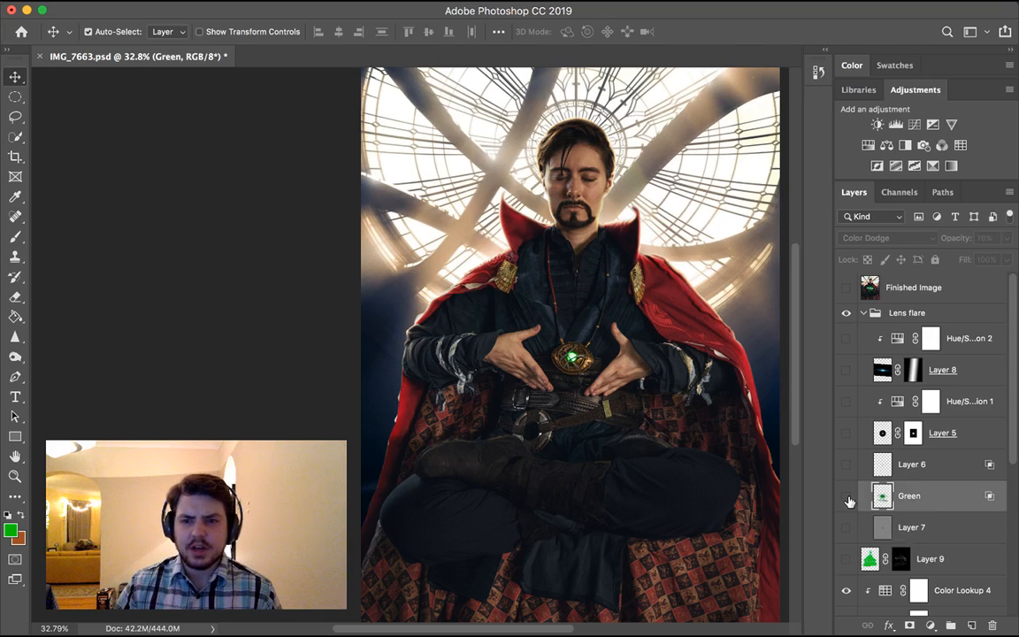
left_click(848, 498)
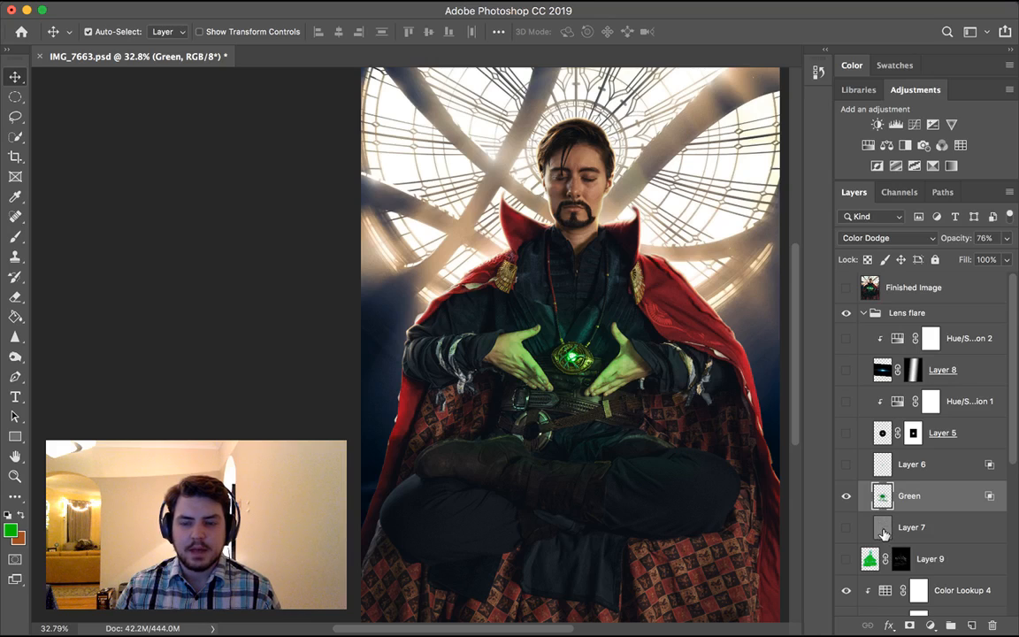
left_click(885, 464)
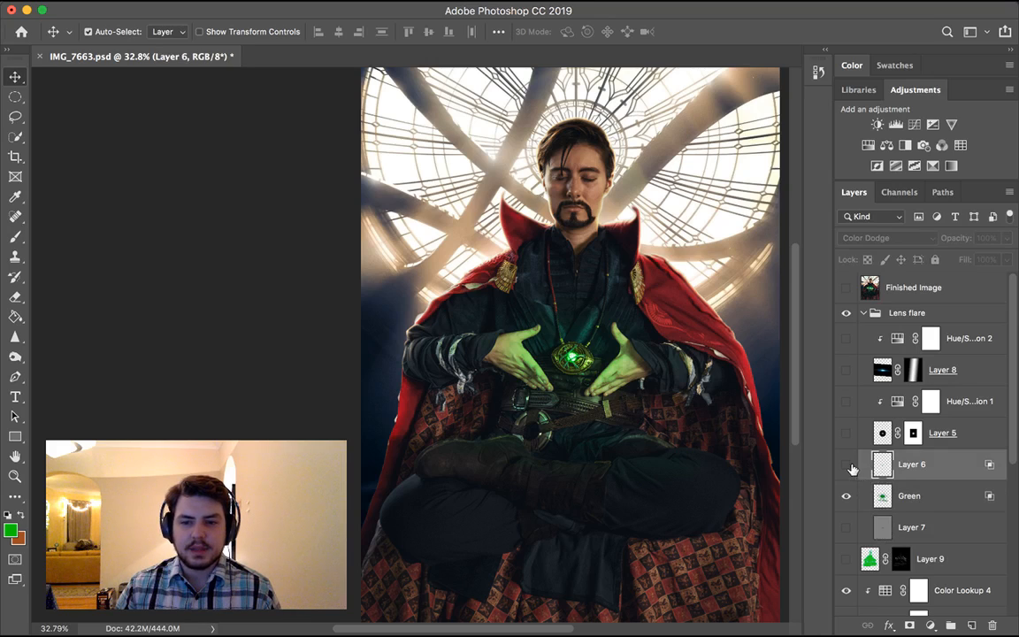
left_click(846, 465)
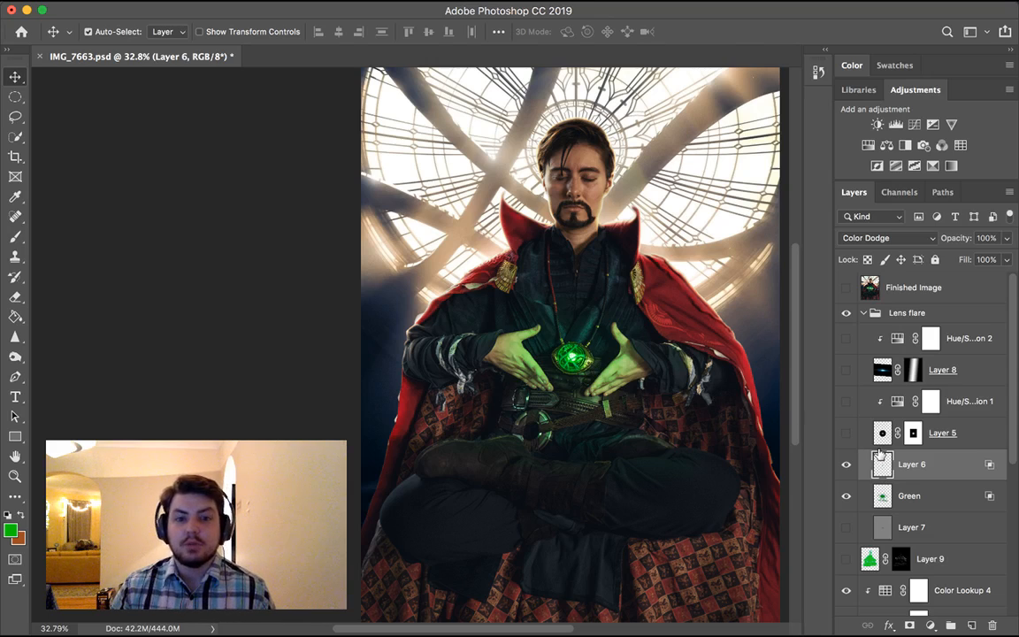
left_click(928, 527)
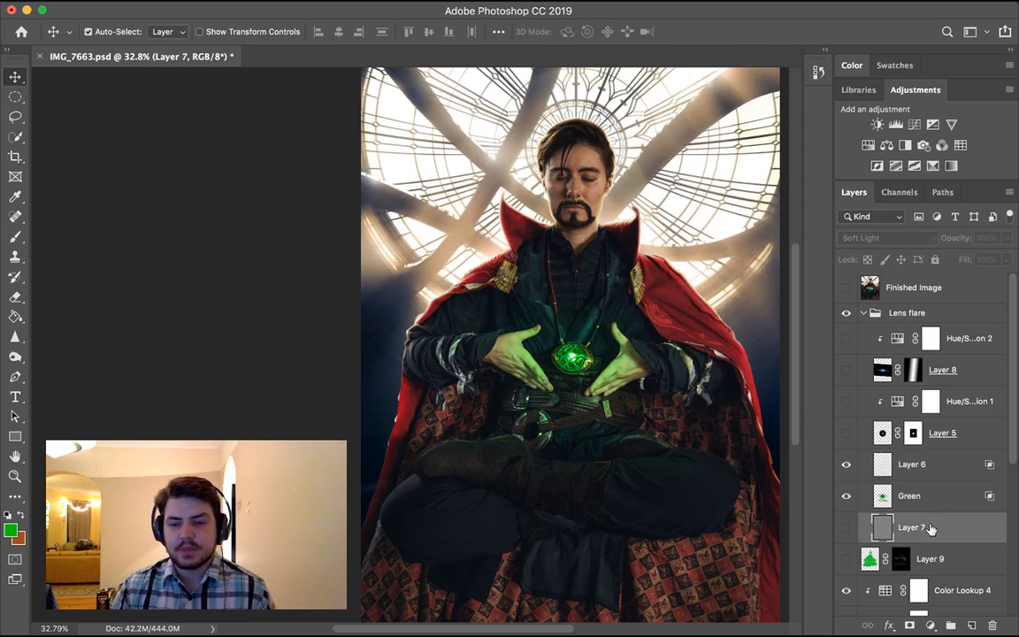
left_click(845, 527)
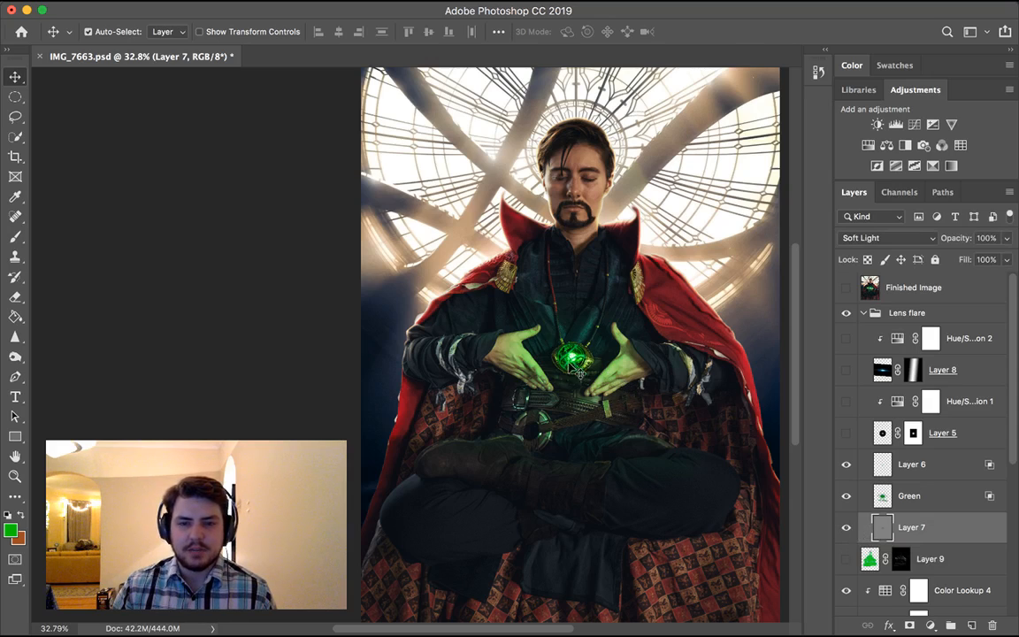
Show Layer 5 and its clipped Hue/Saturation 1 adjustment layer, and select the adjustment's mask
left_click(847, 437)
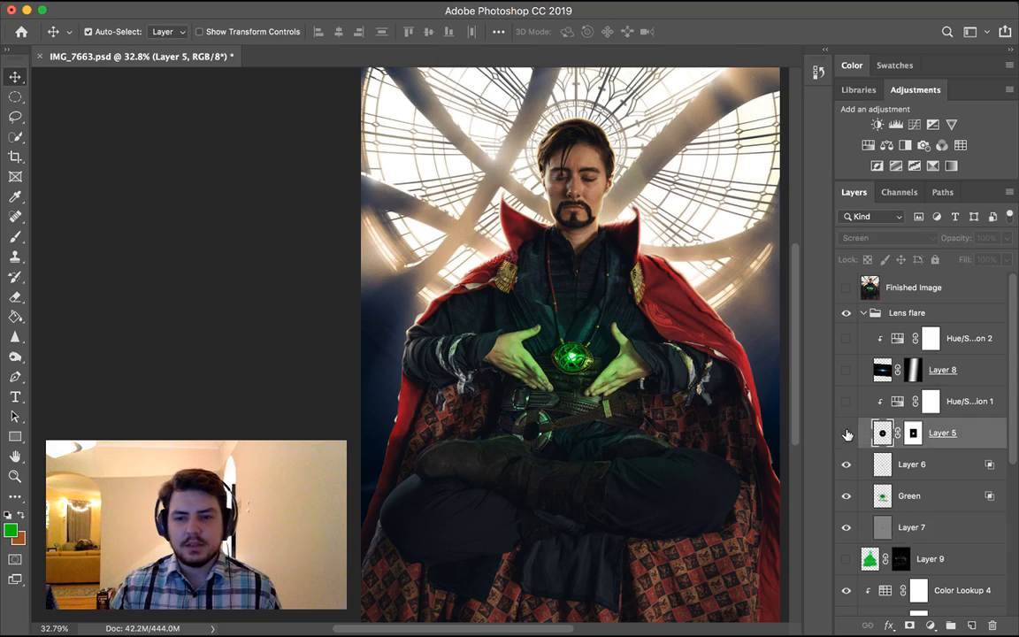
left_click(846, 436)
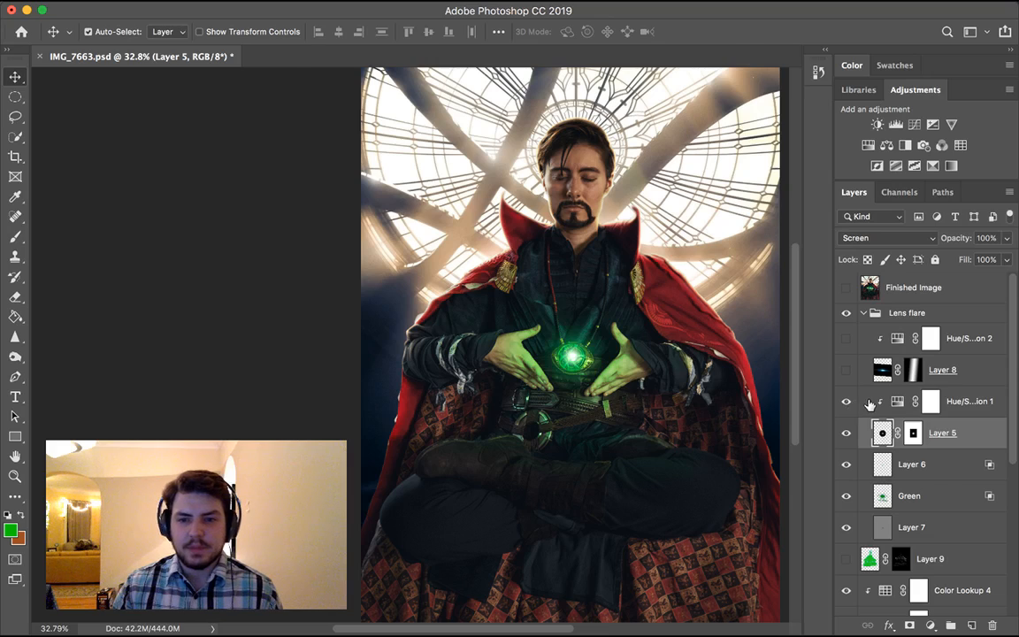
left_click(930, 401)
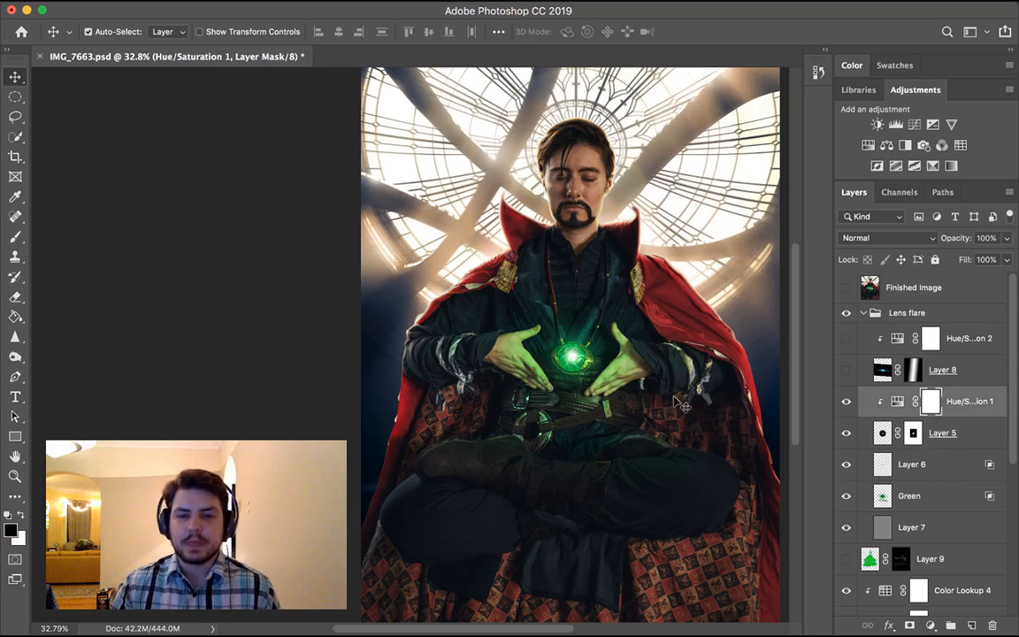
Show Layer 8 in the Lens flare group and compare it with its layer mask disabled and enabled
left_click(881, 372)
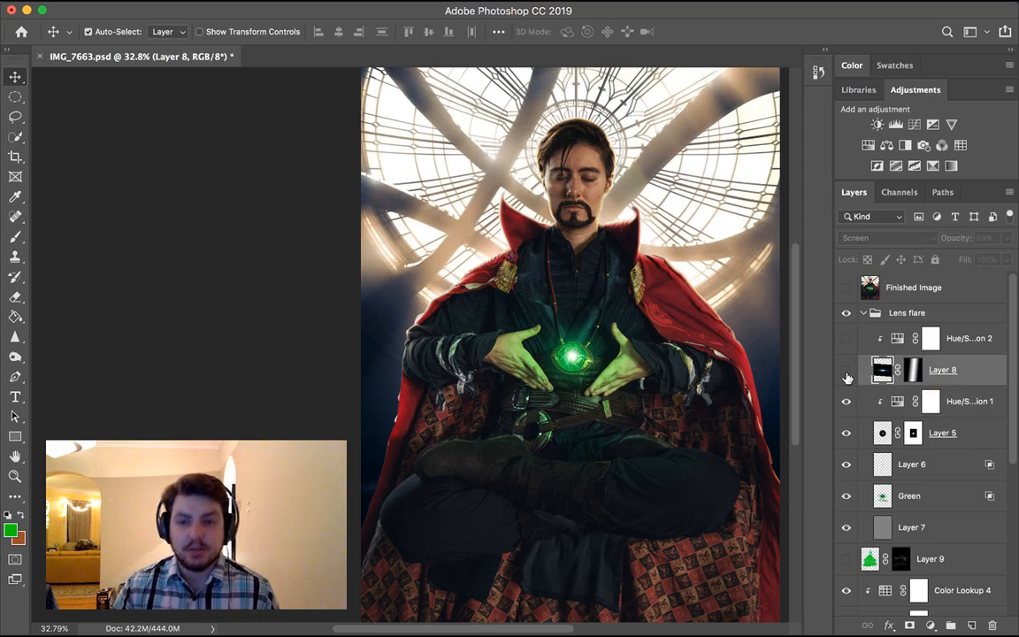
left_click(846, 371)
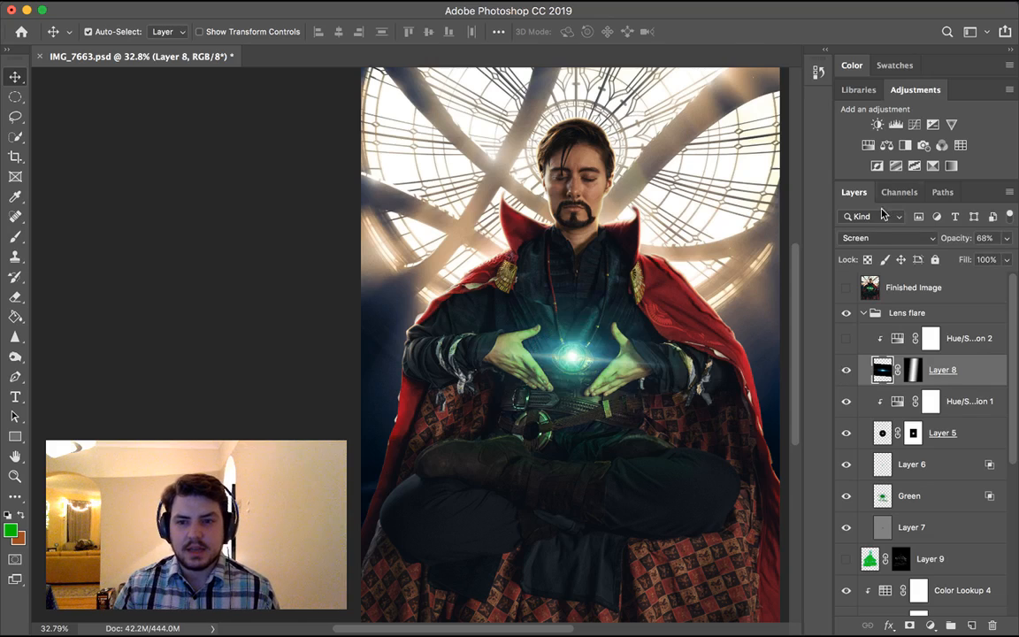
left_click(913, 371)
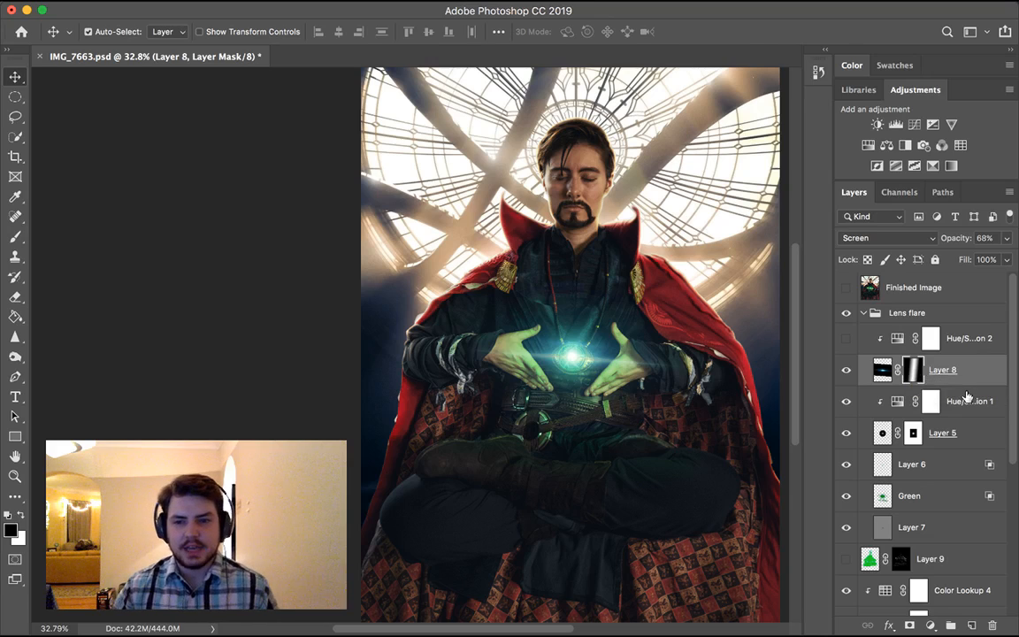
right_click(911, 372)
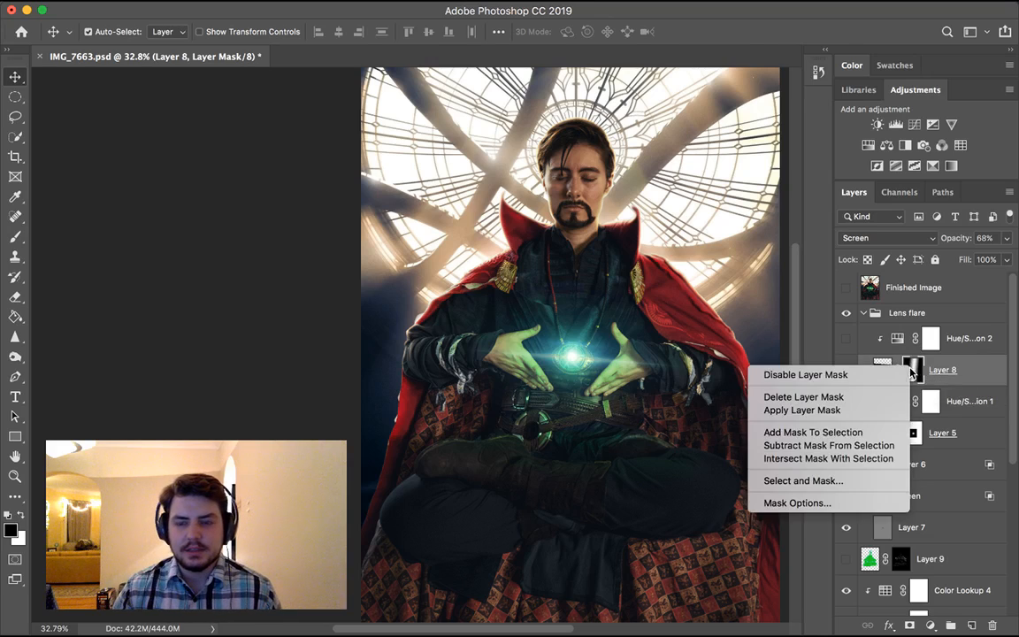
left_click(813, 371)
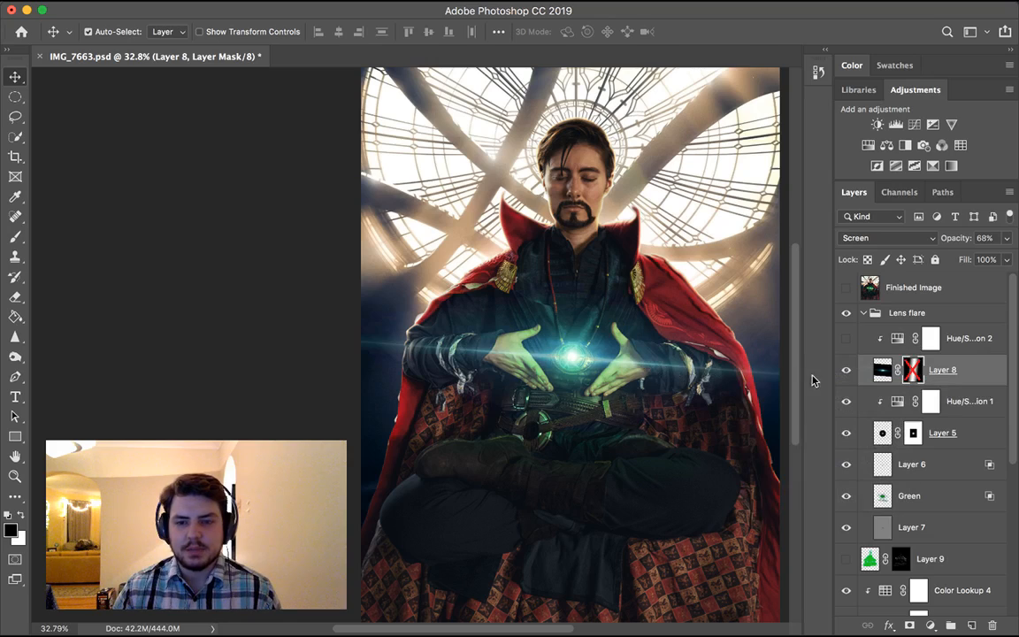
left_click(911, 371, "shift")
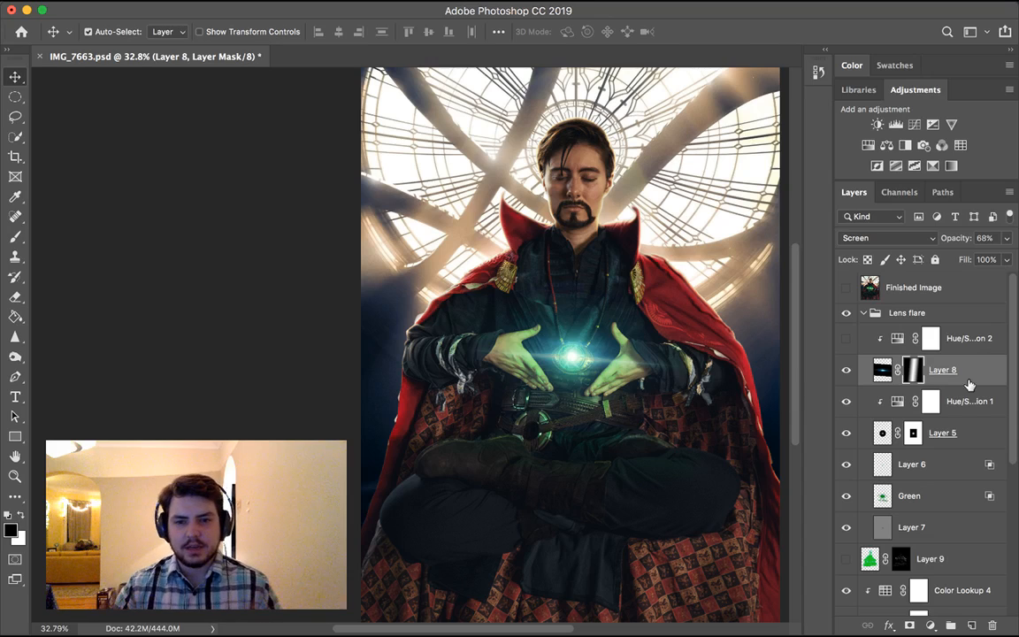
Show the Hue/Saturation 2 adjustment above Layer 8 and collapse the Lens flare group
left_click(846, 338)
left_click(872, 348)
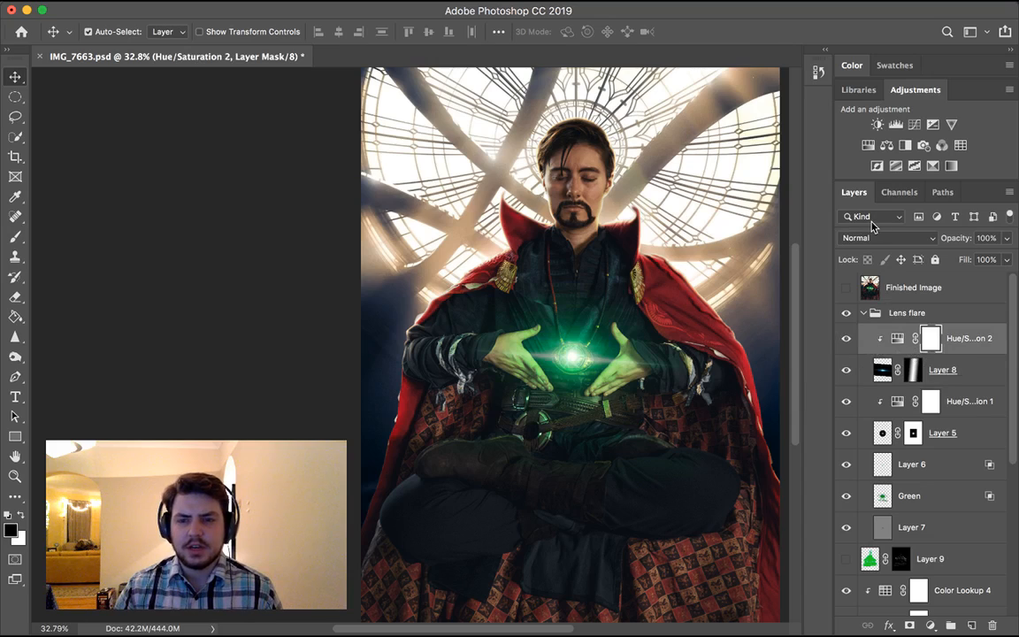
left_click(864, 316)
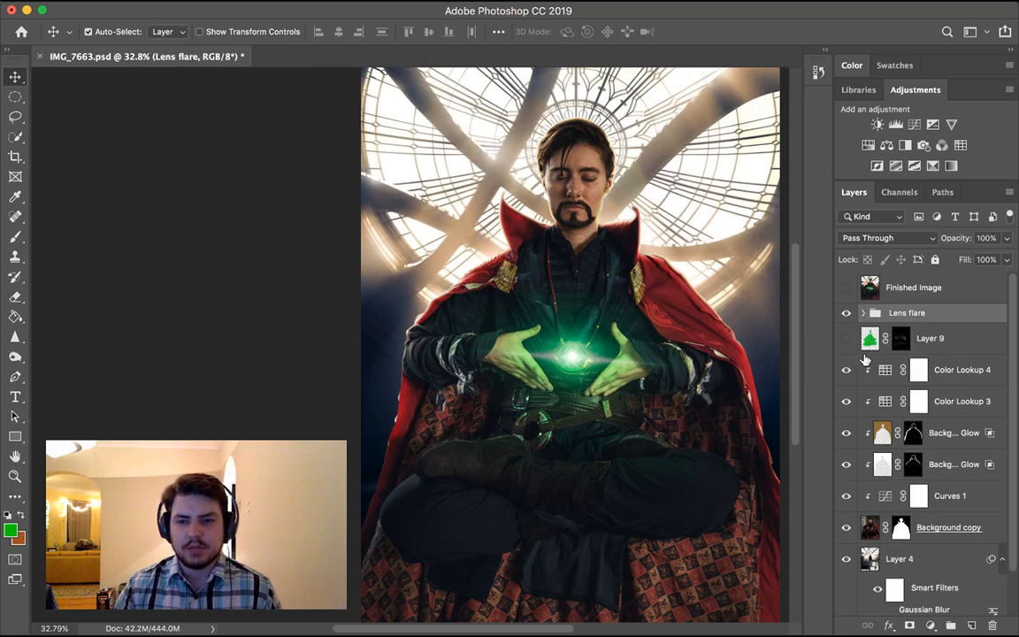
Show Layer 9 below the Lens flare group and compare it with its layer mask disabled and enabled
left_click(876, 344)
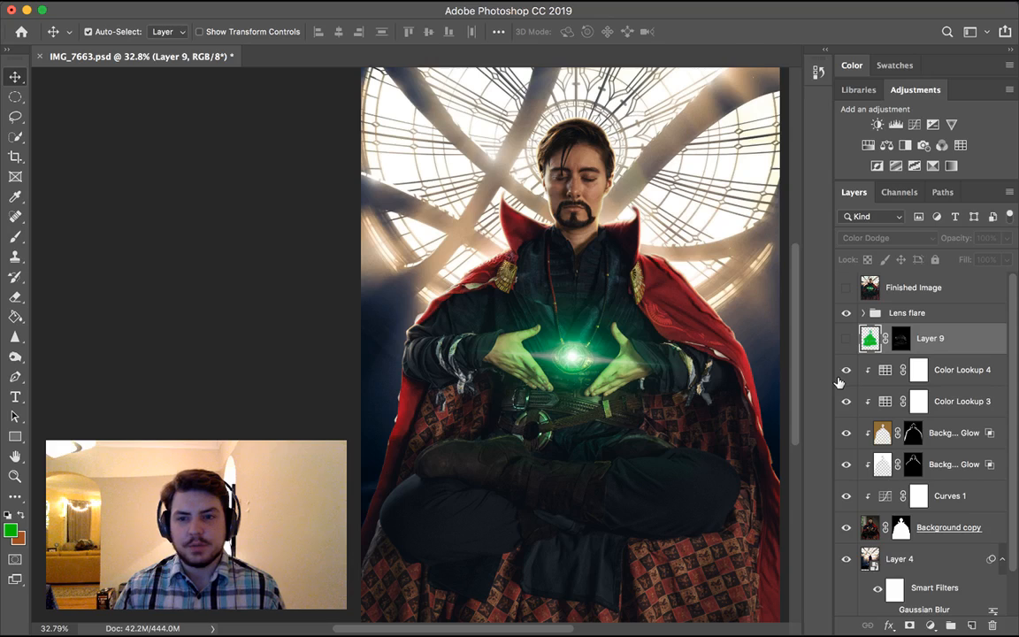
left_click(845, 338)
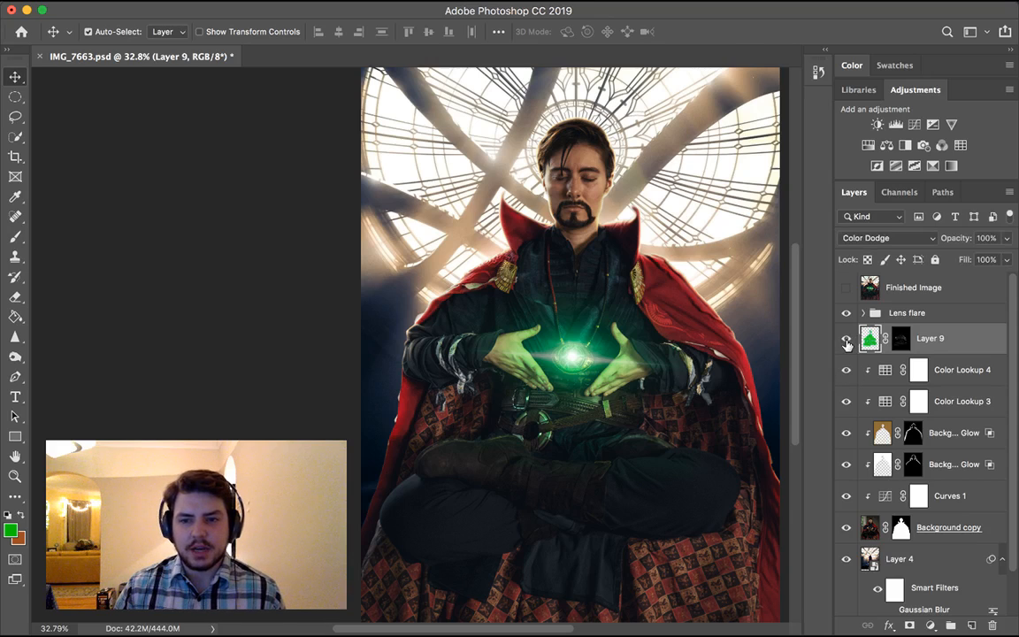
left_click(897, 342)
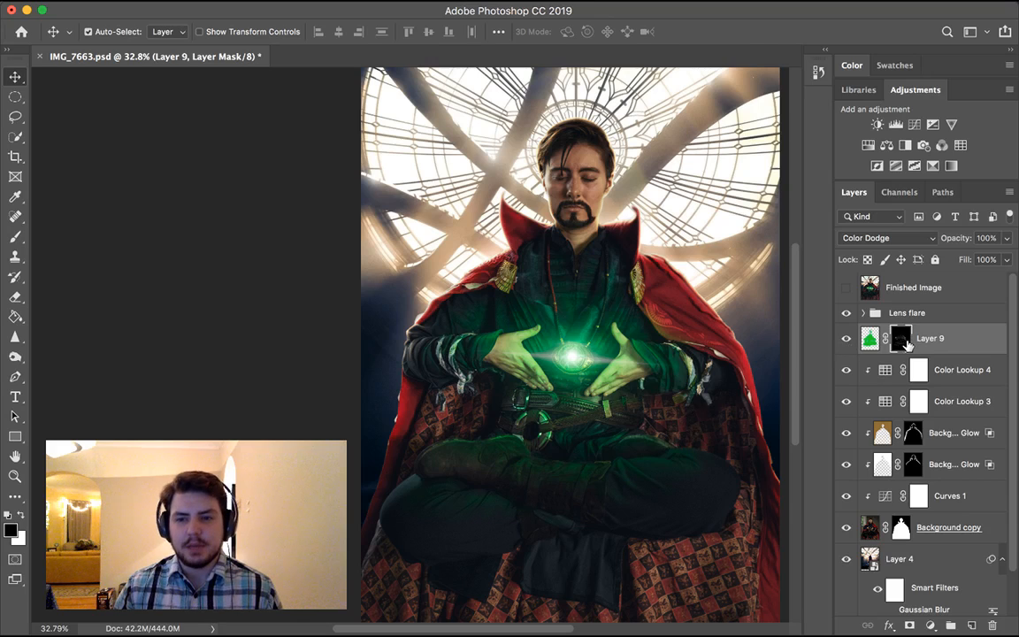
right_click(904, 344)
left_click(787, 345)
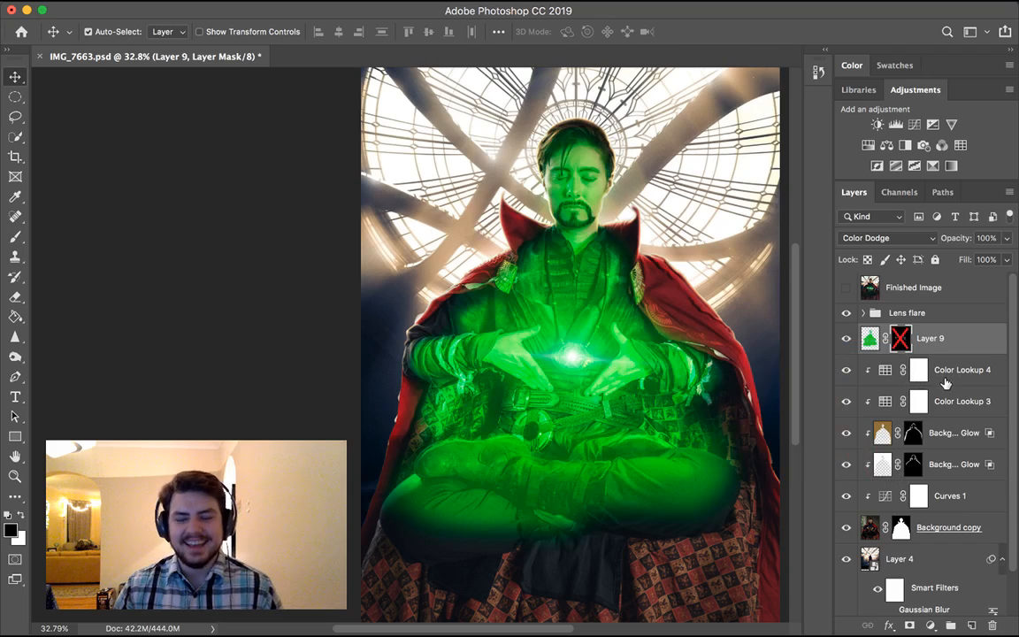
left_click(903, 343, "shift")
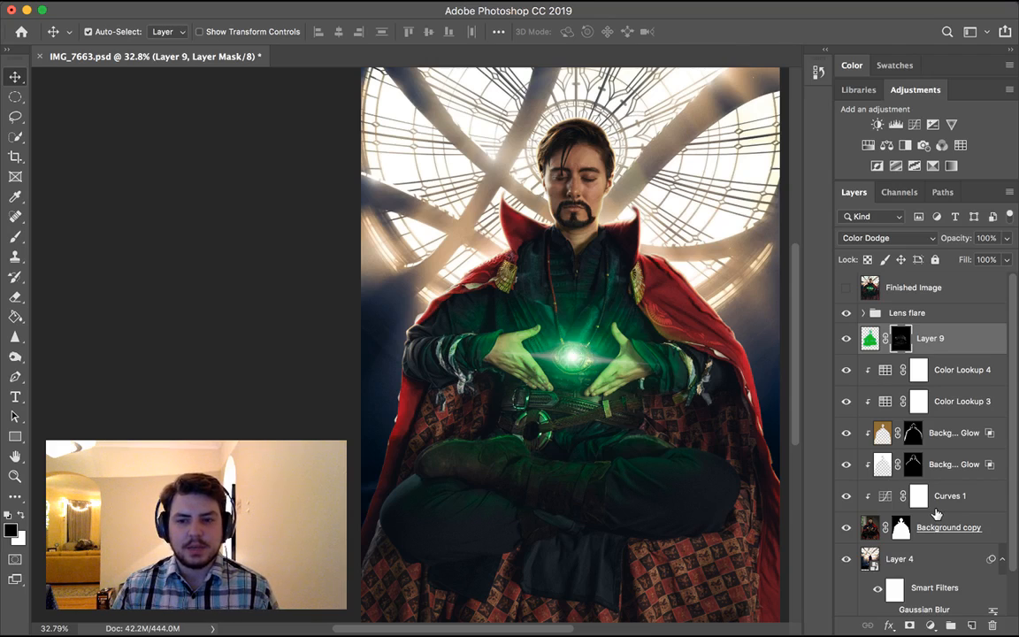
scroll(936, 514, "down", 2)
scroll(935, 514, "up", 2)
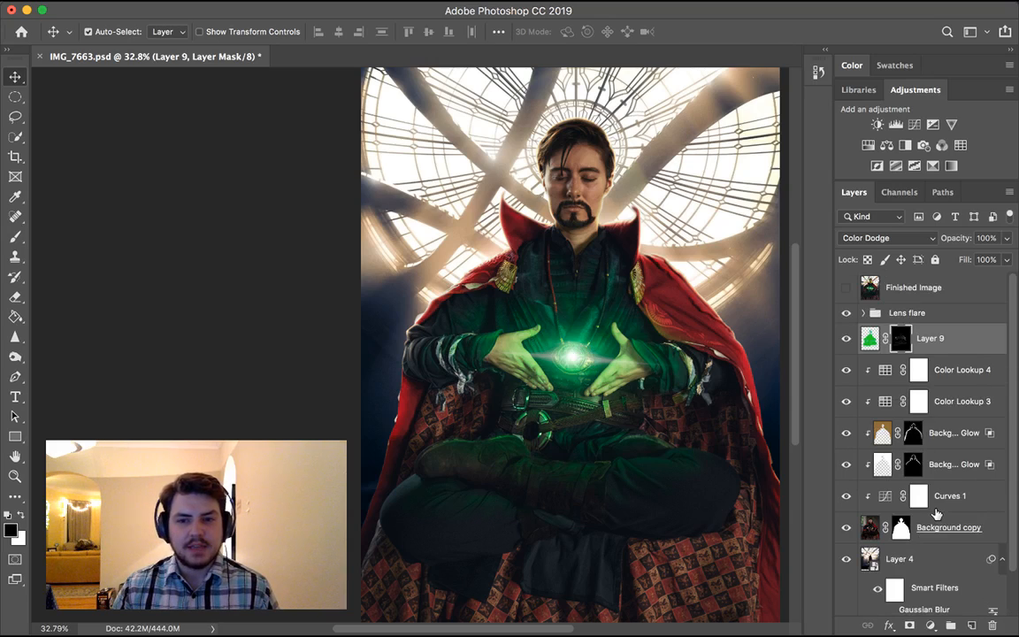